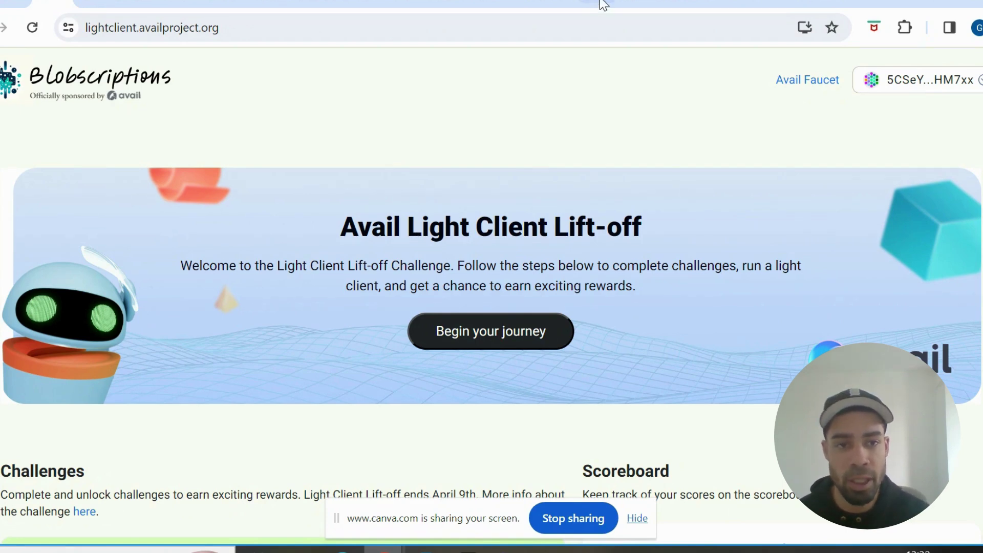
Go to the Avail Faucet page and check Account 1's address in SubWallet before closing the popup
click(682, 2)
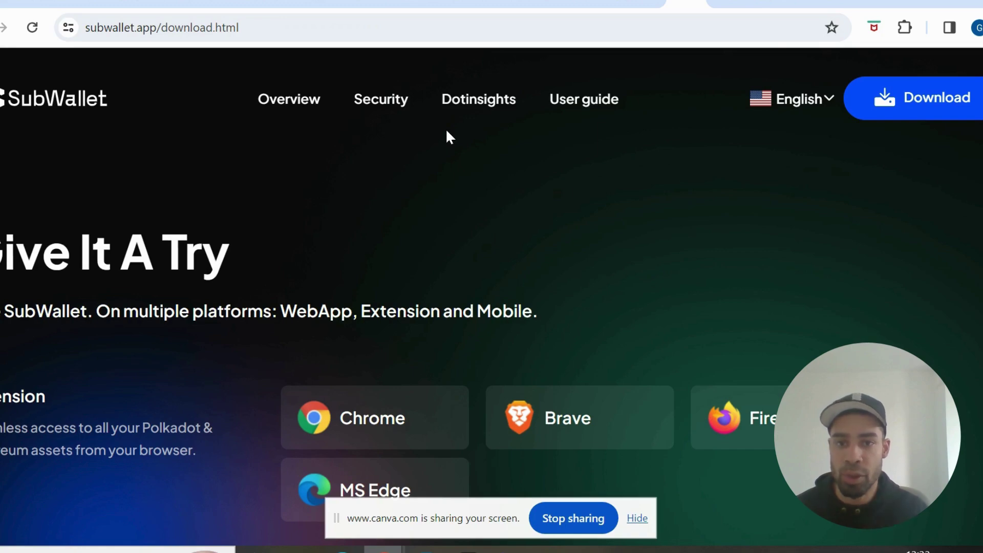
click(233, 4)
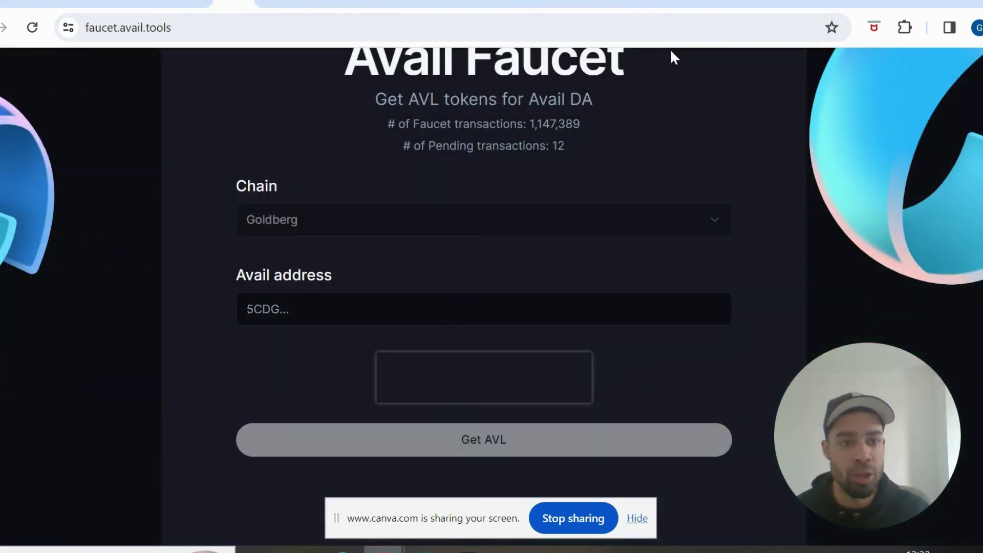
click(905, 27)
scroll(766, 336, down, 5)
scroll(767, 336, up, 5)
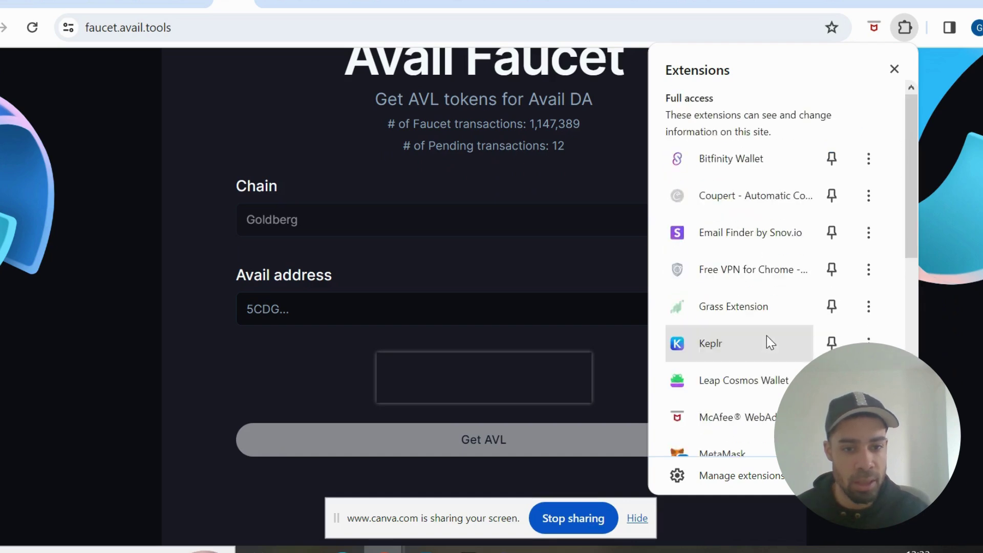
scroll(767, 336, down, 5)
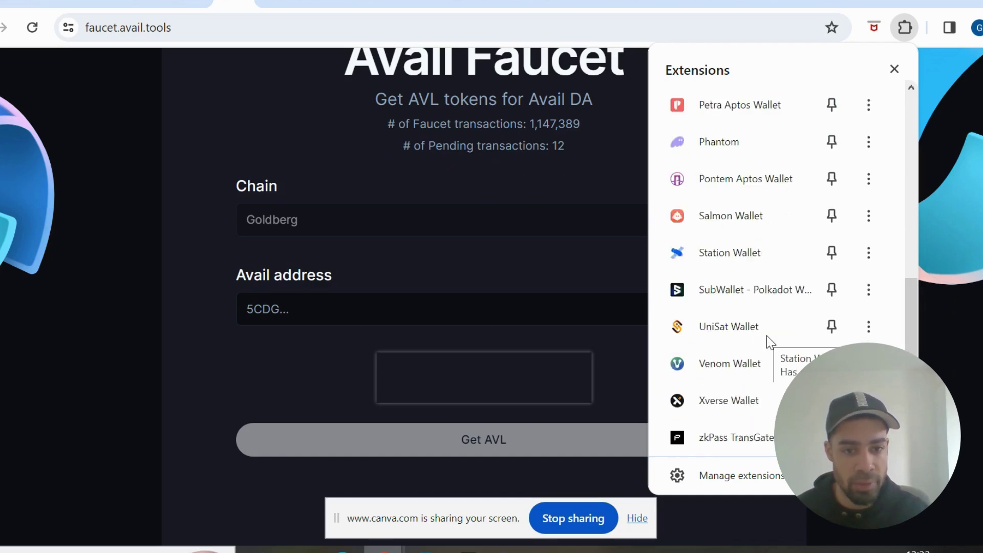
click(752, 279)
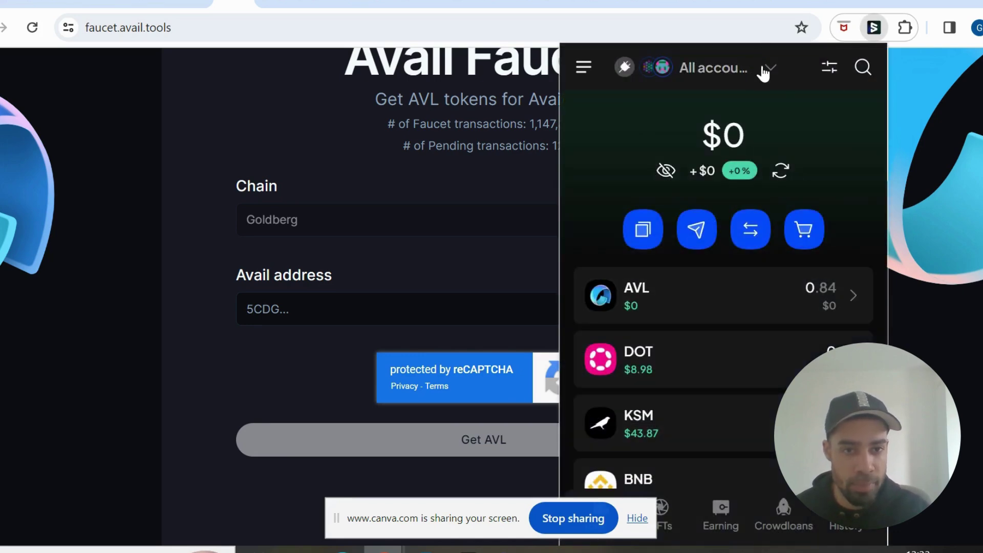
click(763, 71)
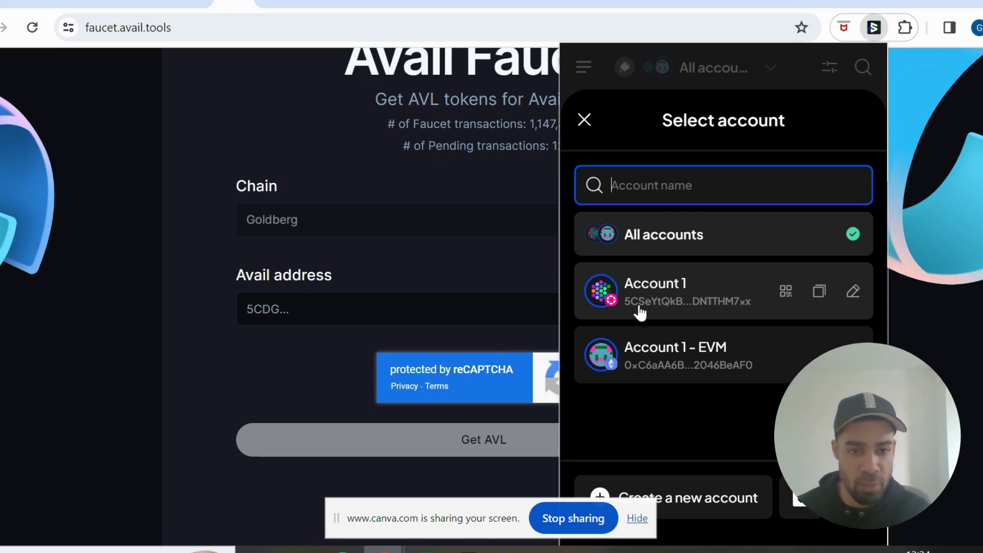
click(428, 323)
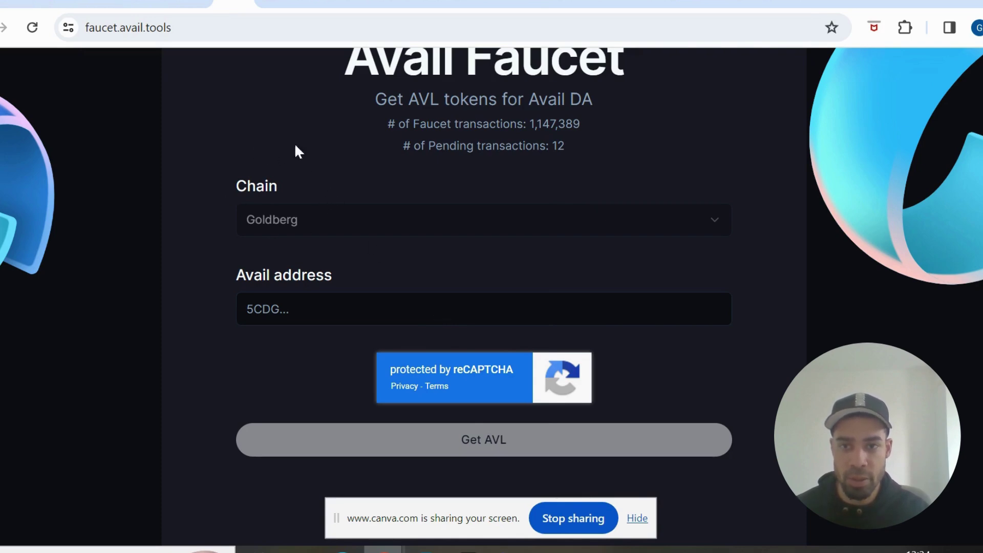
Return to the Lift-off page and scroll to the Challenges list showing 450 Zaps
key(ctrl+shift+Tab)
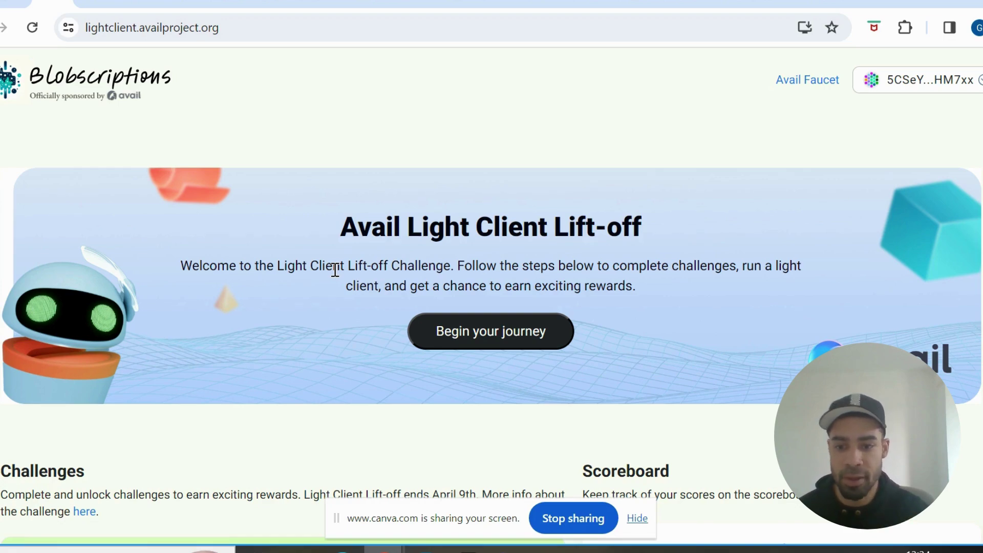
scroll(335, 270, down, 6)
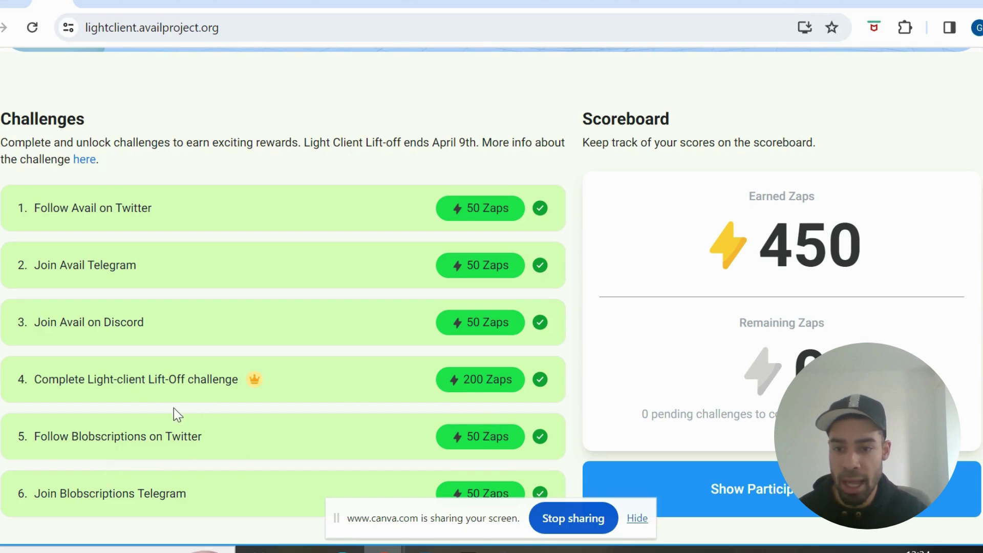
Select challenge 4 and look over the v1.7.10 assets, including the 12.6 MB avail-light-windows-runner.zip
click(245, 390)
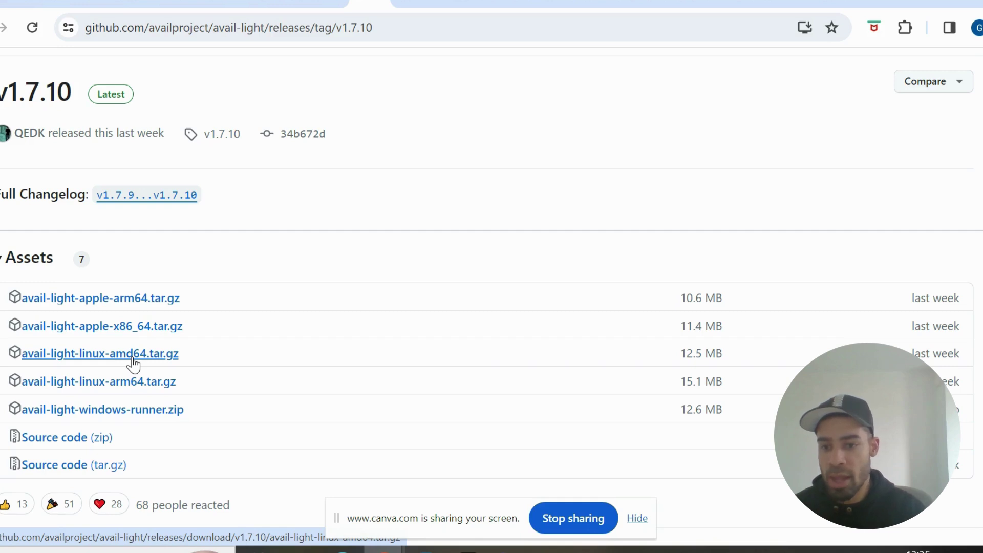
scroll(132, 364, down, 2)
scroll(135, 363, up, 2)
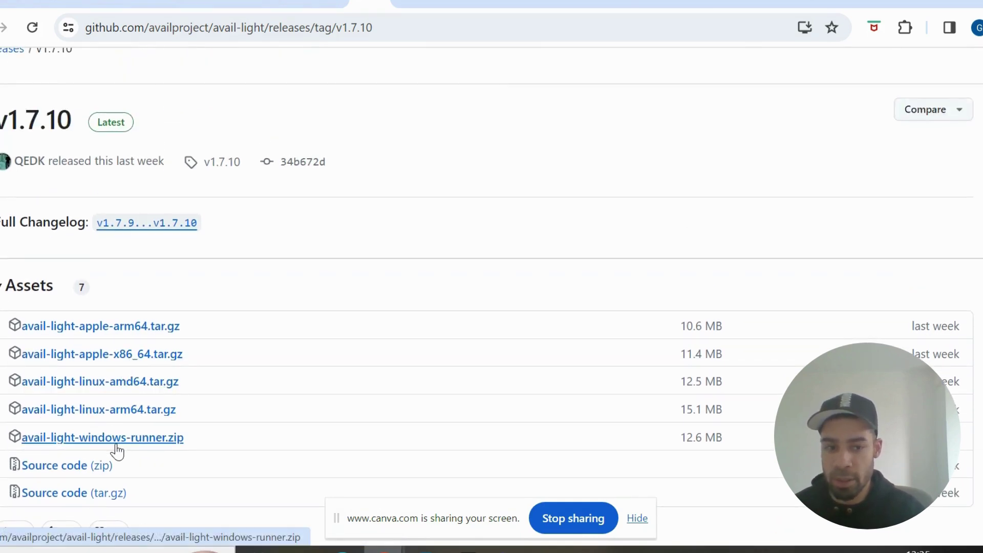
Open the extracted avail-light-windows-runner folder in Downloads
key(alt+Tab)
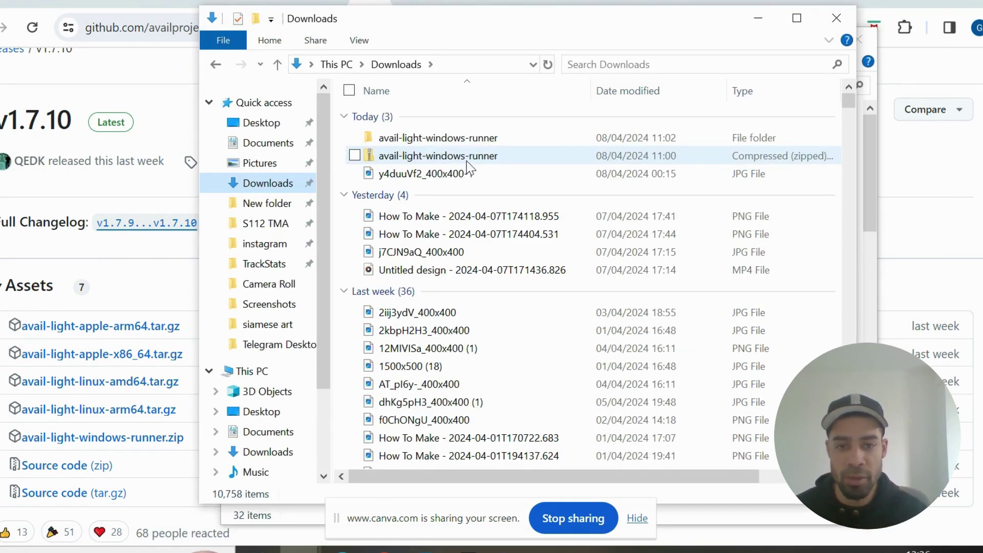
double_click(455, 136)
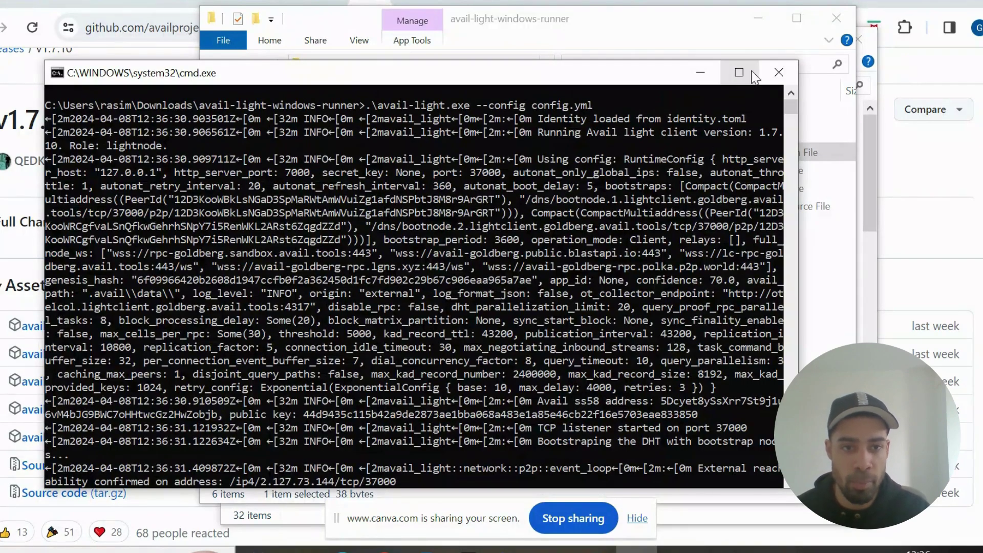
Maximize the light client terminal and select its log lines from the public key to the TCP listener
click(744, 72)
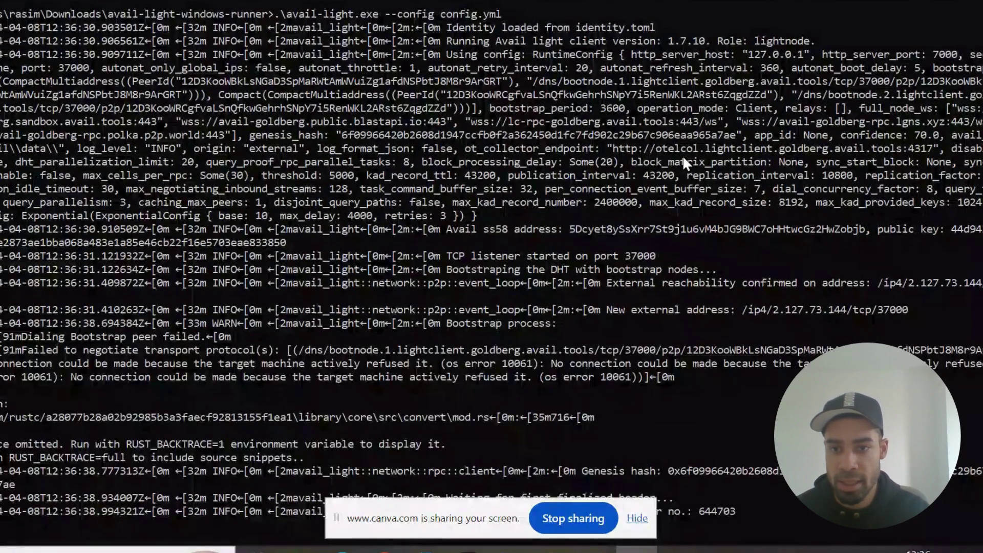
scroll(683, 155, up, 4)
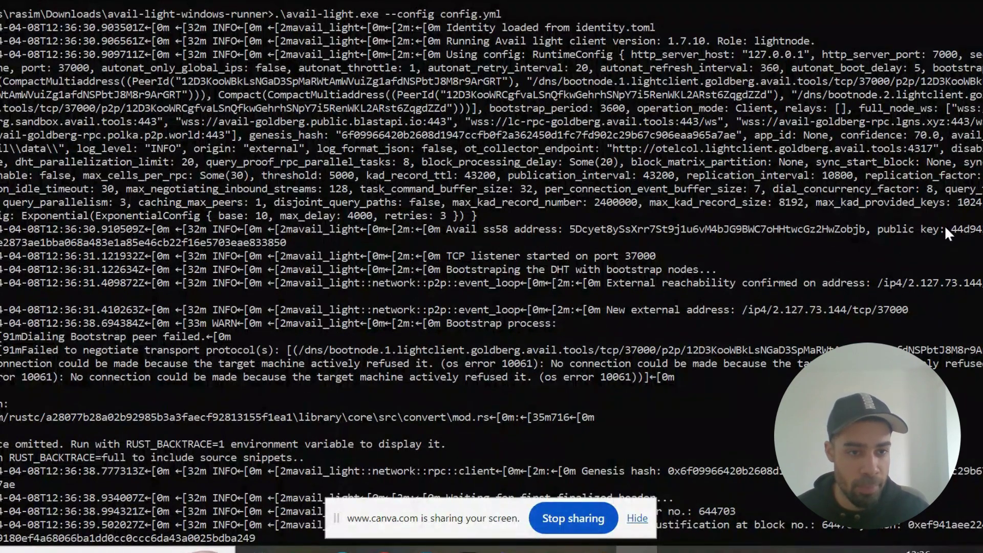
drag(948, 228, 296, 251)
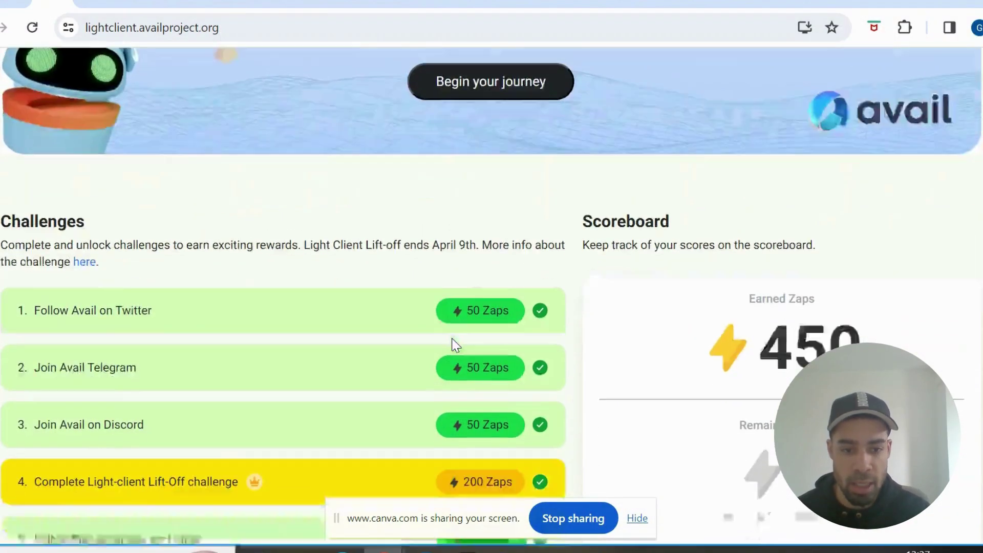
Review Challenge 4's details, then Challenge 3's, and close the details panel
scroll(456, 345, down, 2)
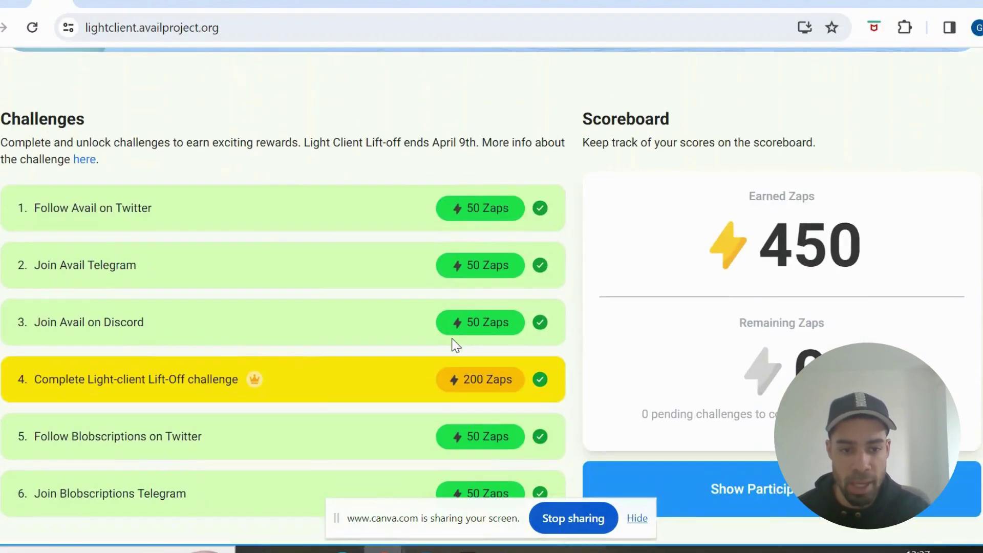
click(344, 383)
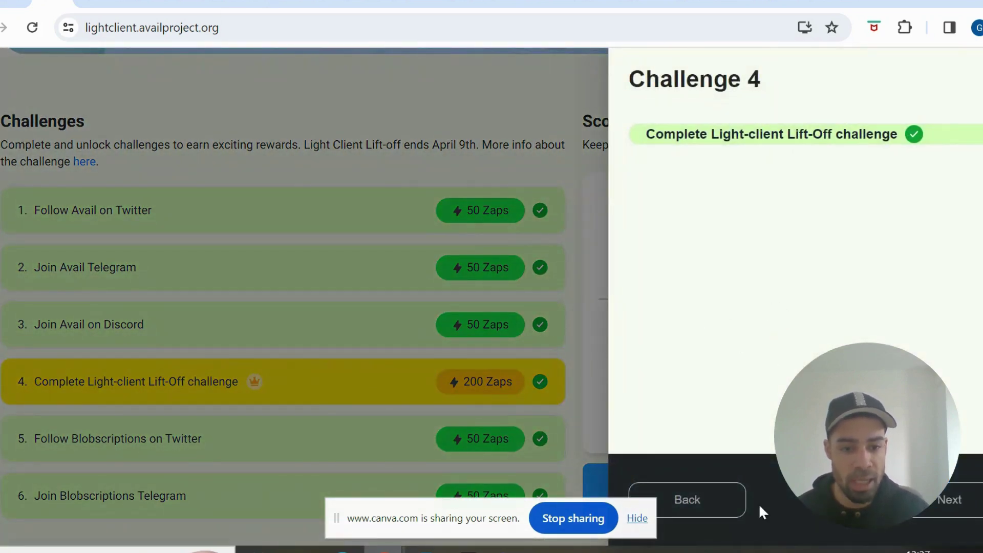
click(717, 513)
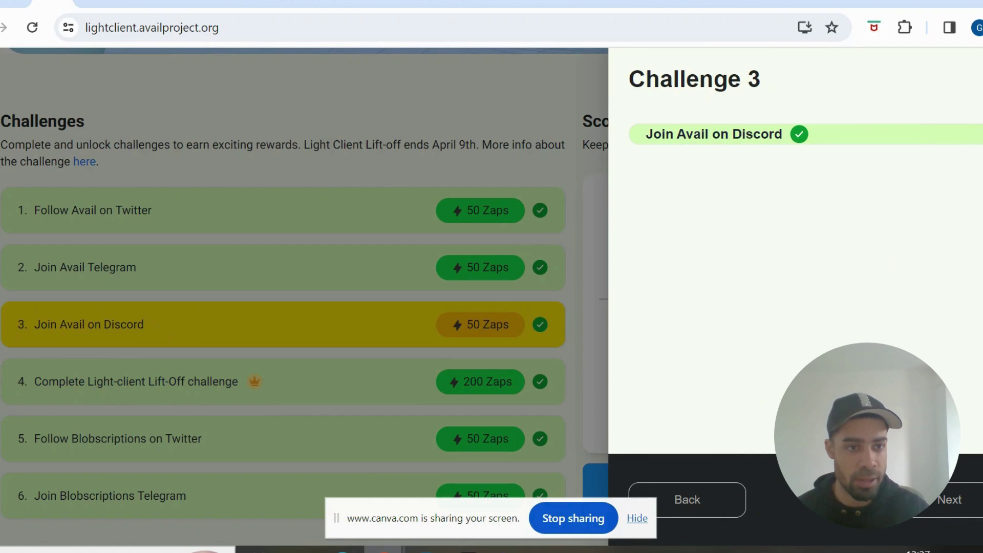
click(604, 238)
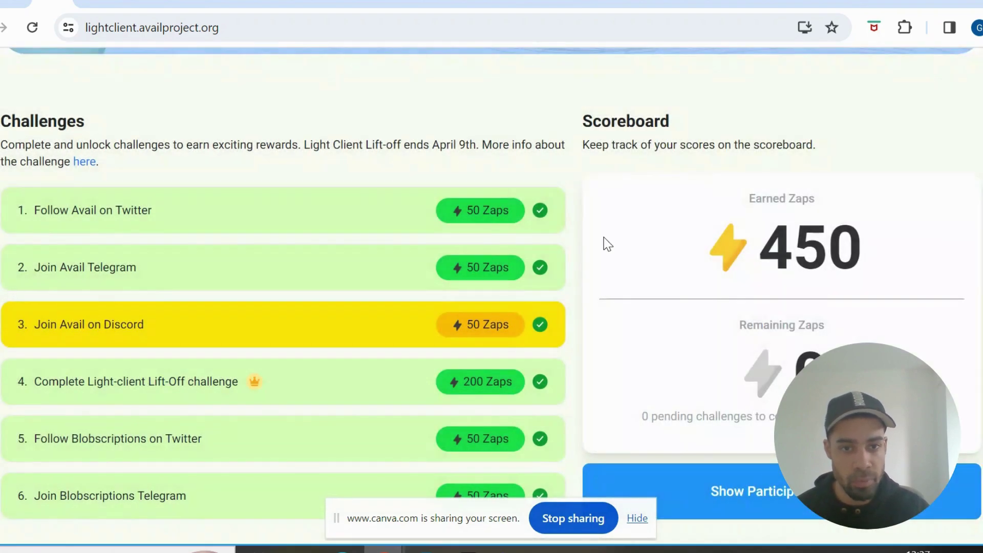
Scroll the 'How to Run the Avail Light Client' guide down to the Windows section and back up
click(138, 4)
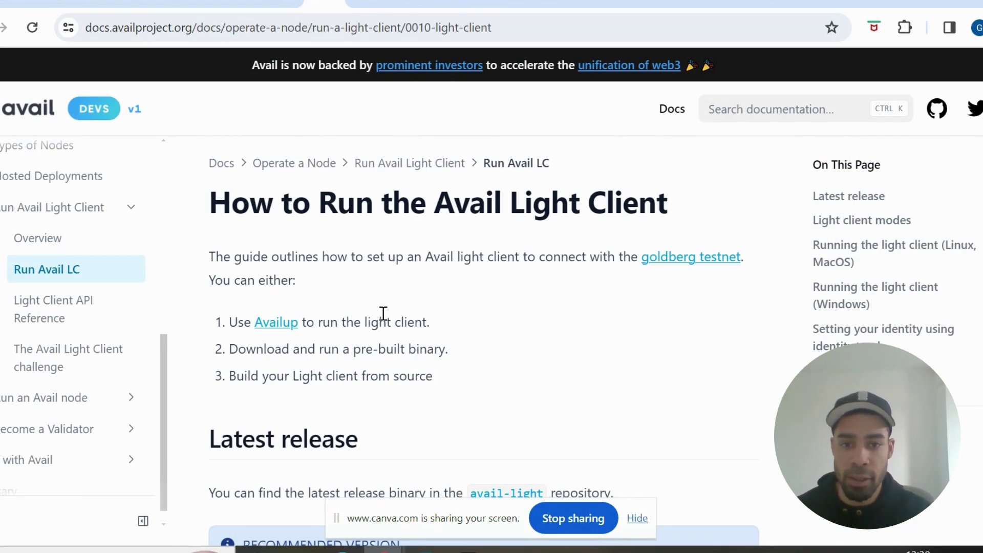
scroll(530, 318, down, 15)
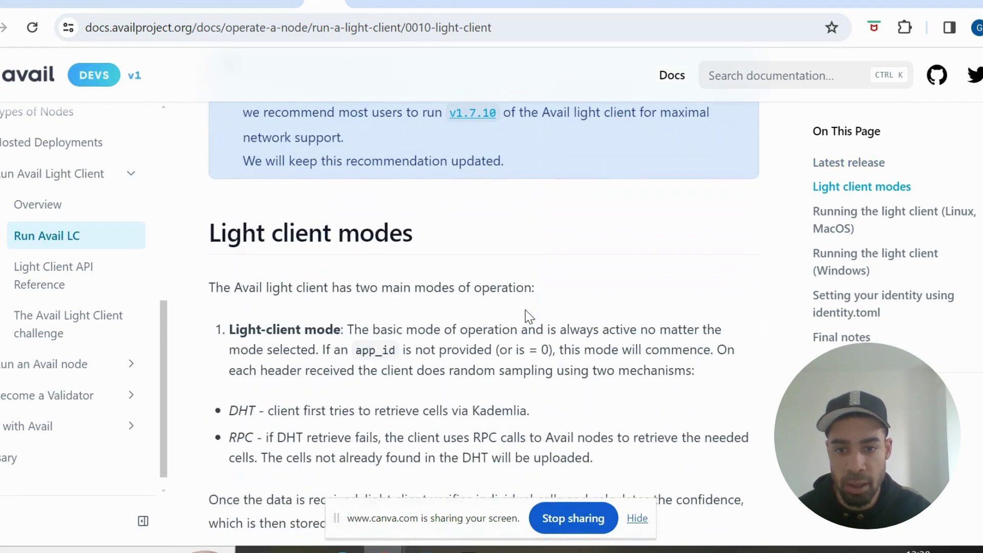
scroll(521, 299, down, 5)
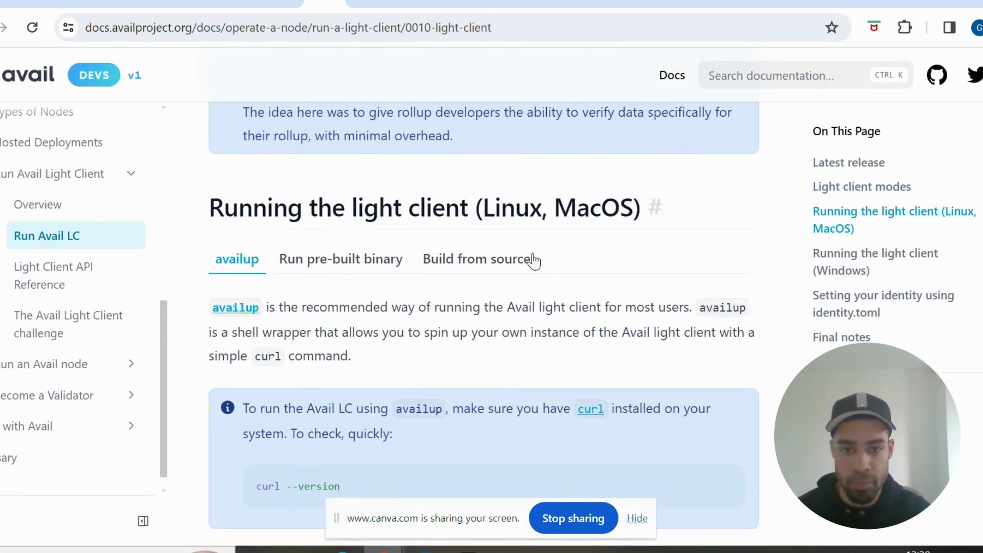
scroll(518, 266, down, 8)
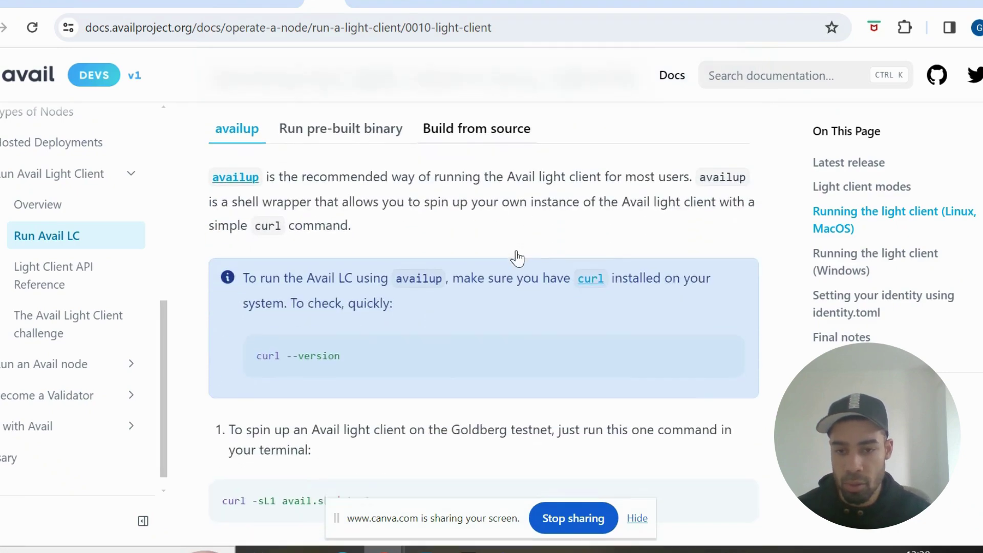
scroll(516, 250, down, 6)
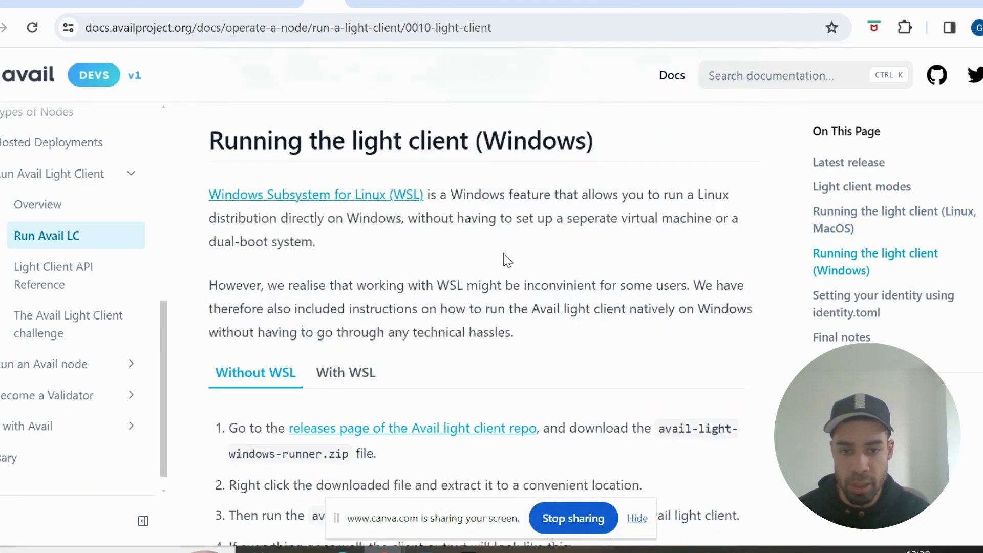
scroll(492, 222, up, 6)
scroll(493, 225, up, 10)
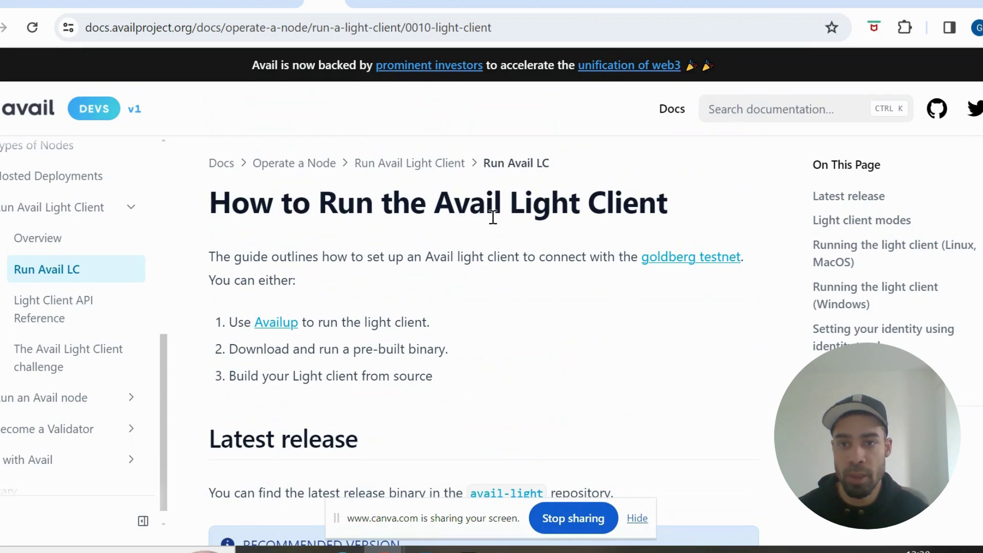
Scroll the Lift-off page through the completed challenges and scoreboard, then back to the banner
click(53, 3)
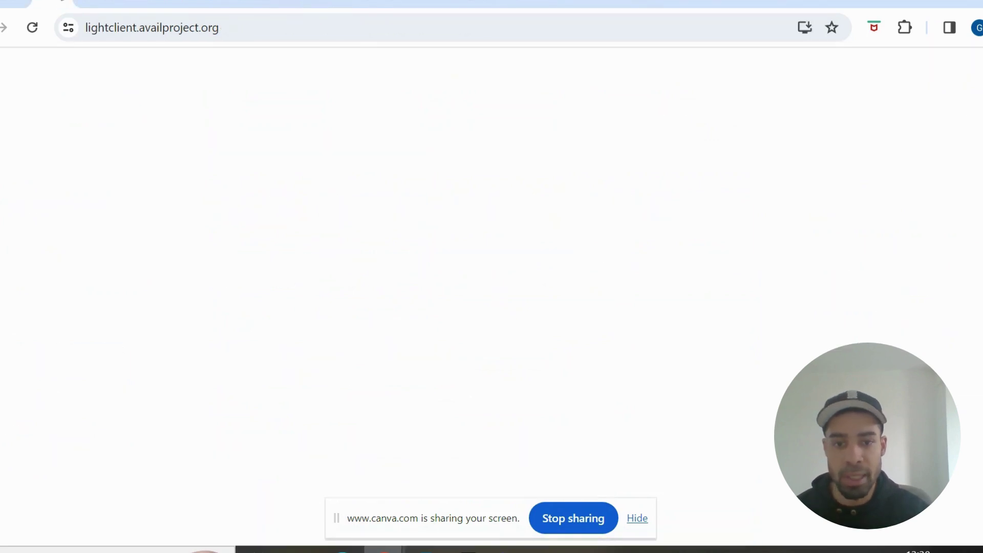
scroll(296, 315, down, 1)
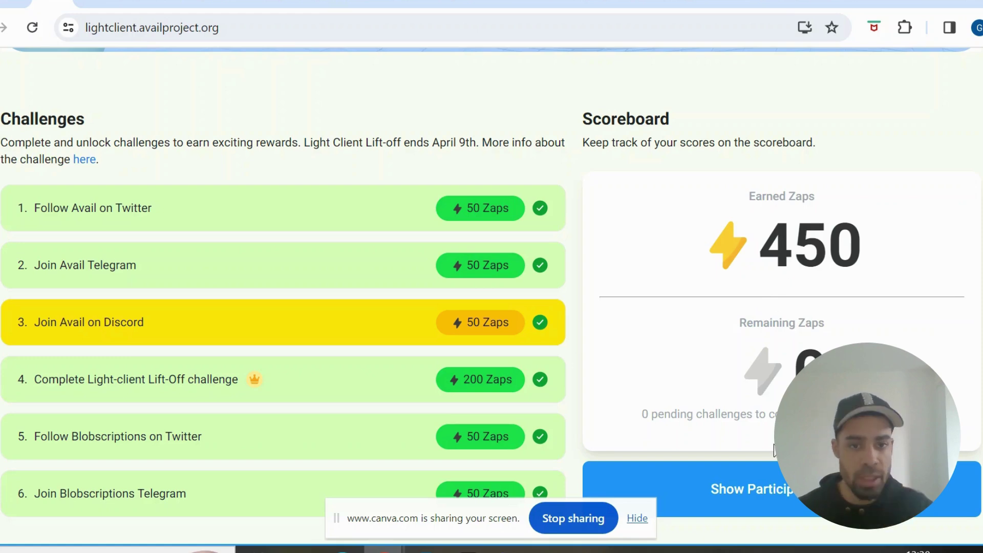
scroll(775, 451, up, 8)
scroll(774, 451, down, 7)
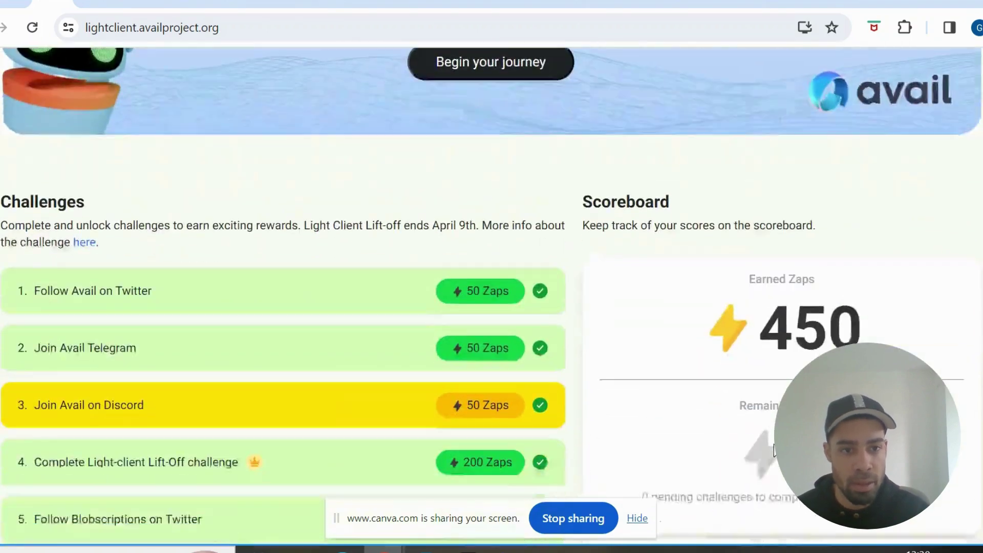
scroll(774, 451, up, 7)
scroll(868, 268, down, 3)
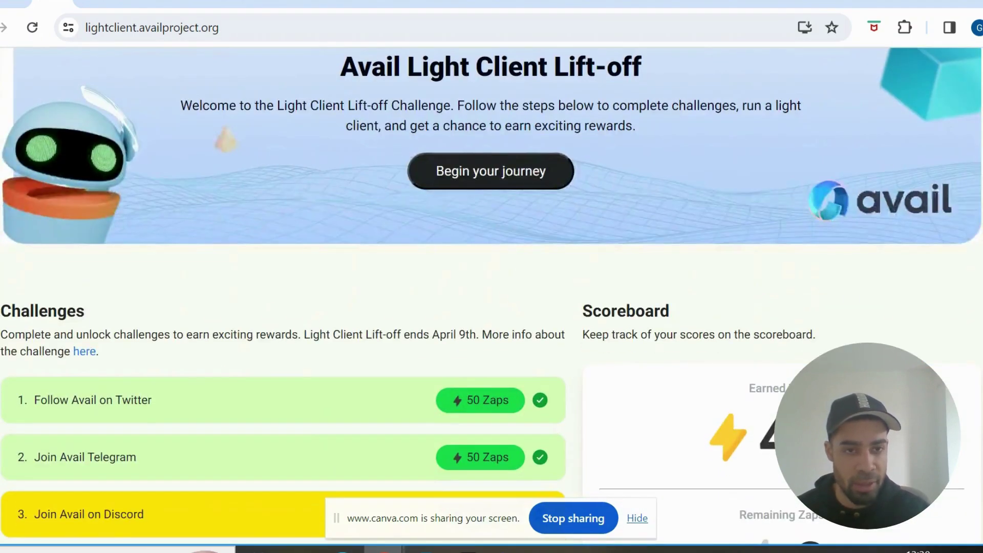
scroll(869, 275, up, 2)
In SubWallet's Manage networks, search 'gold' to find Avail Goldberg Testnet
click(906, 27)
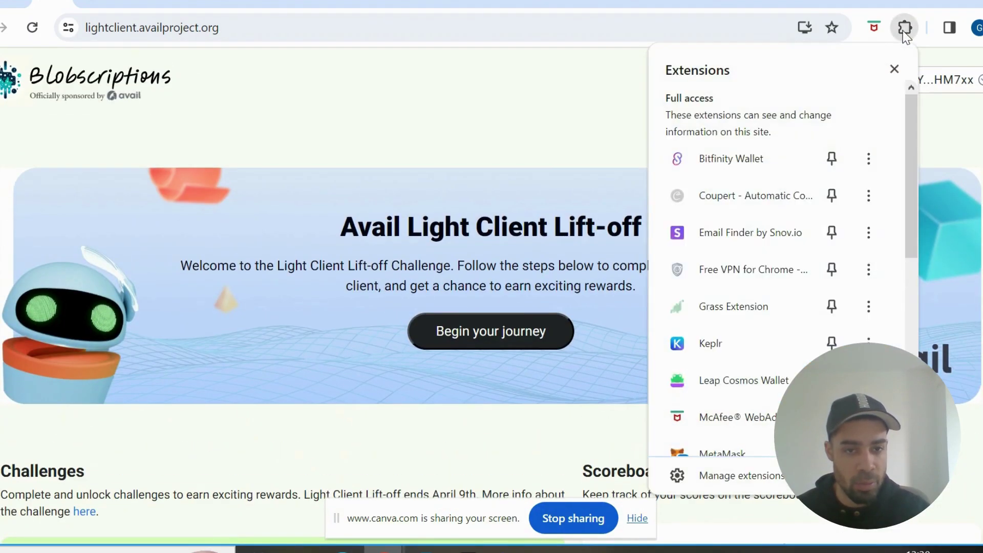
scroll(732, 381, down, 3)
scroll(733, 382, down, 3)
click(730, 292)
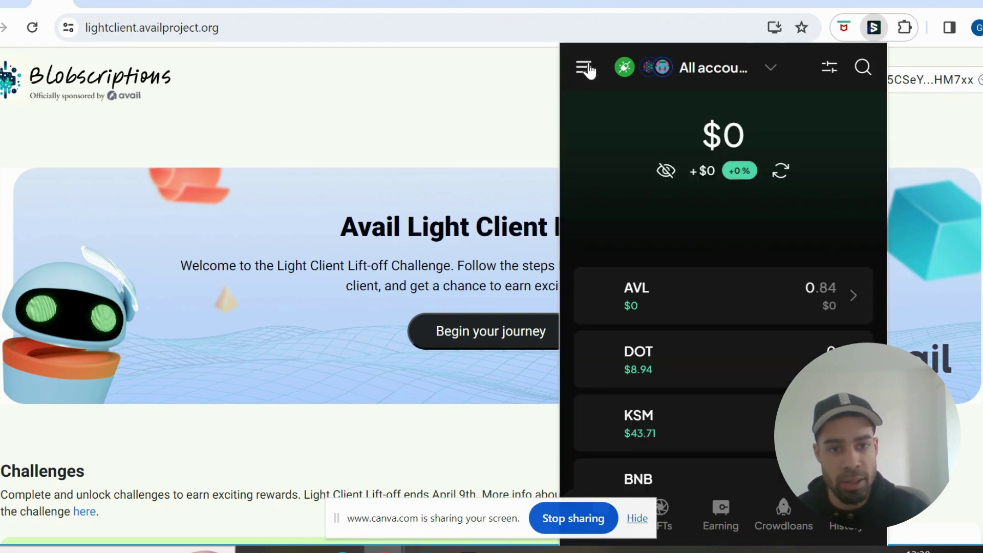
click(588, 69)
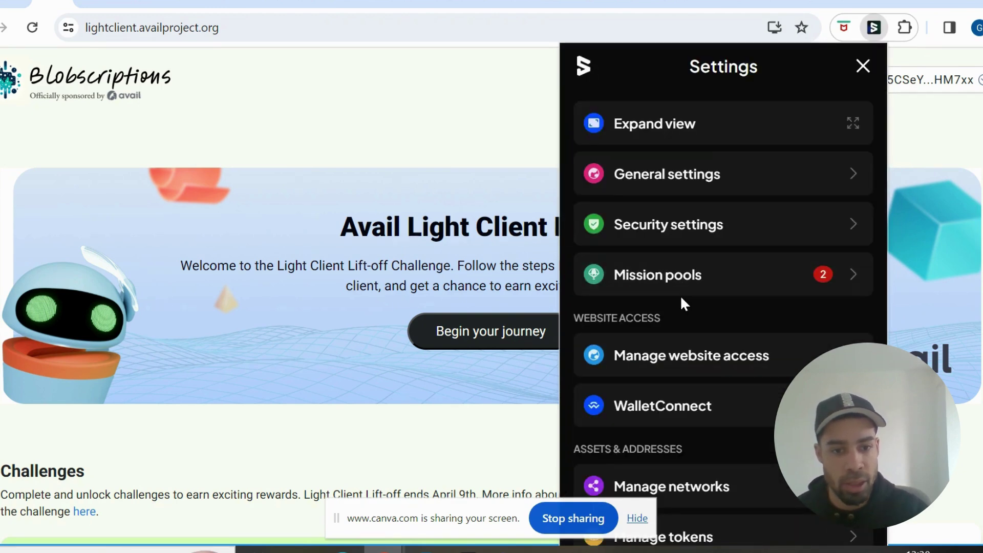
scroll(684, 303, down, 3)
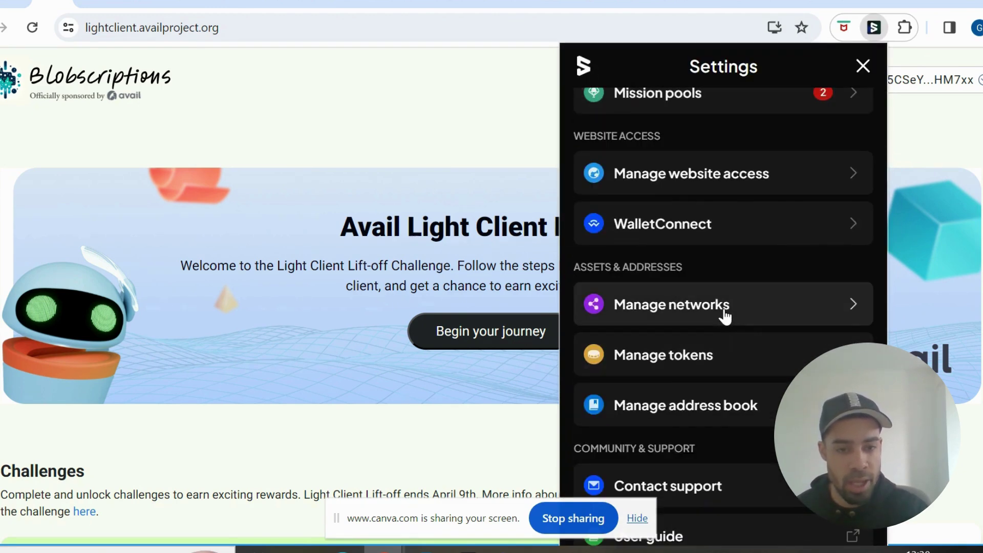
click(725, 317)
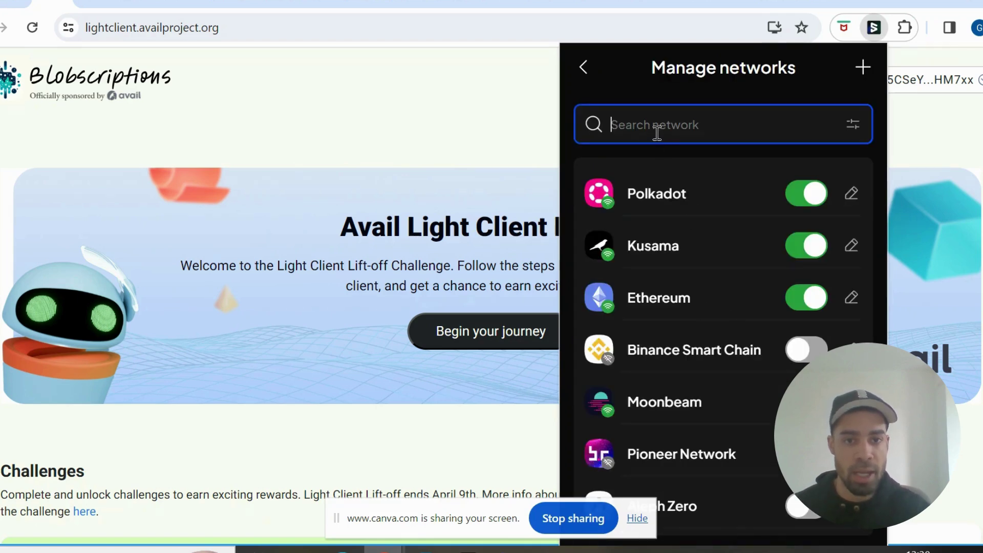
text(gold)
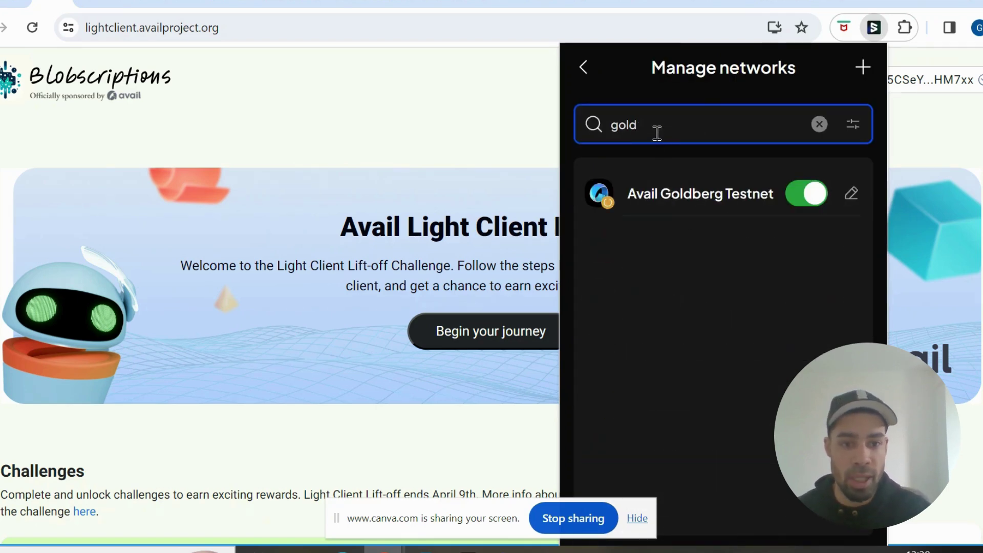
Confirm the Goldberg network's provider is wss://goldberg.avail.tools/ws, then close the wallet
click(852, 193)
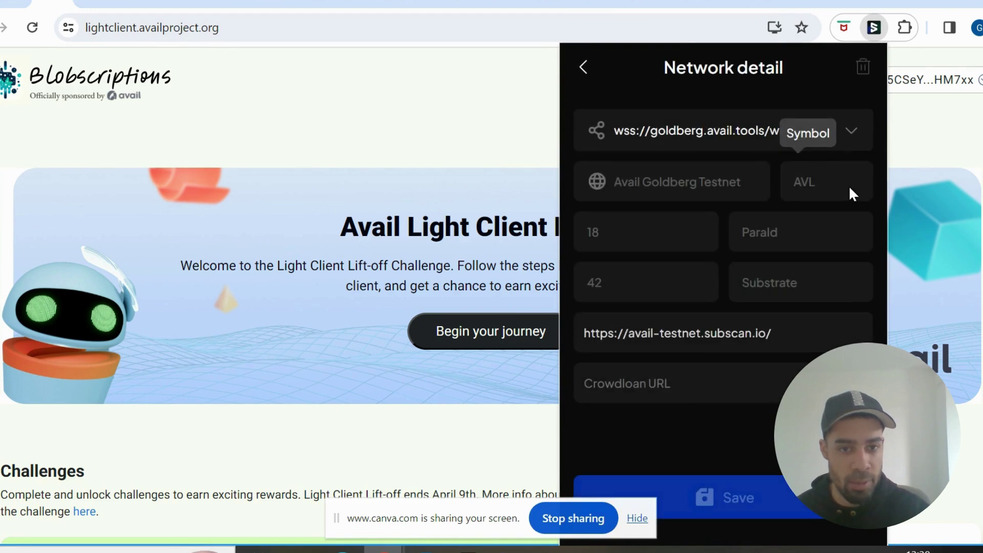
click(744, 133)
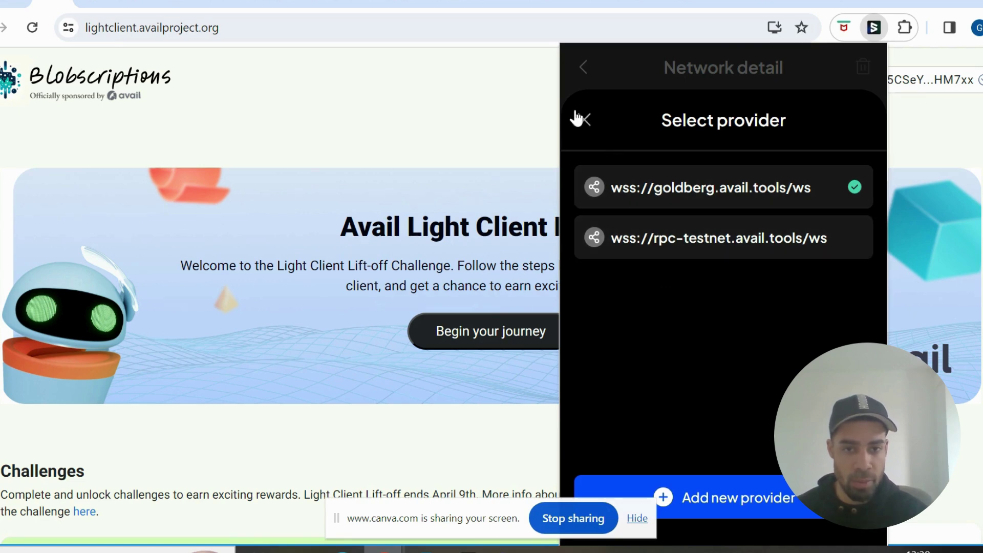
click(587, 125)
click(555, 120)
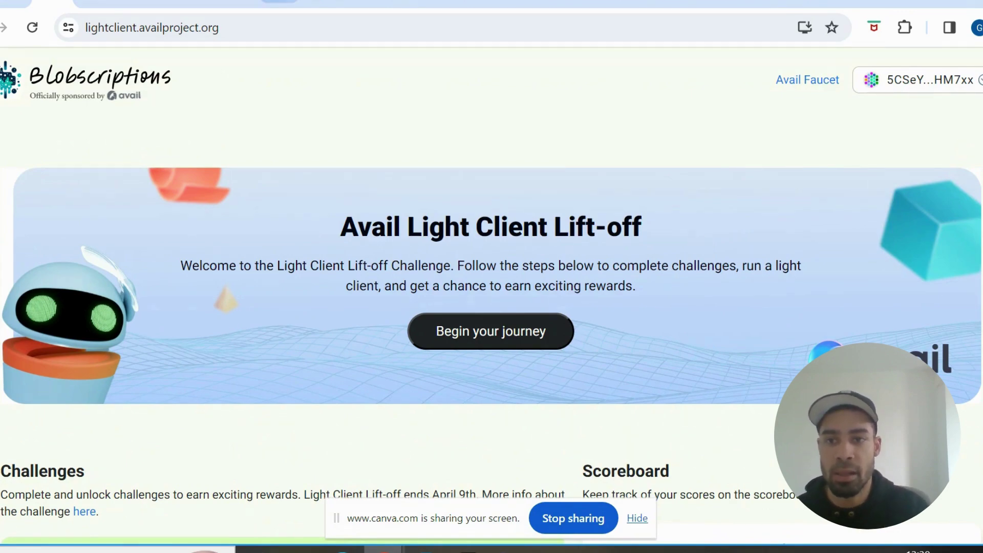
Move through the docs, App ID, faucet and faucet guide tabs to the Goldberg explorer accounts page
click(149, 4)
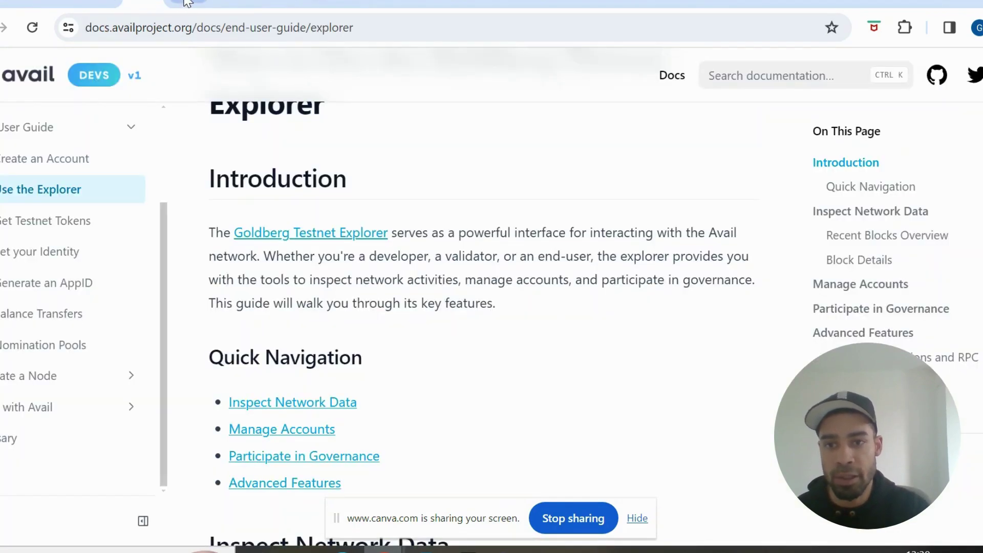
click(187, 4)
click(234, 4)
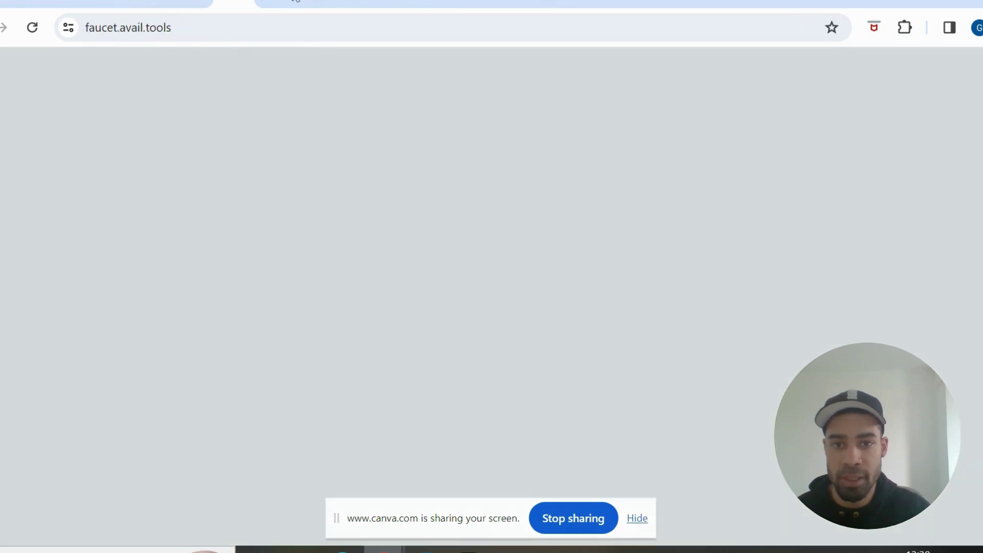
click(416, 3)
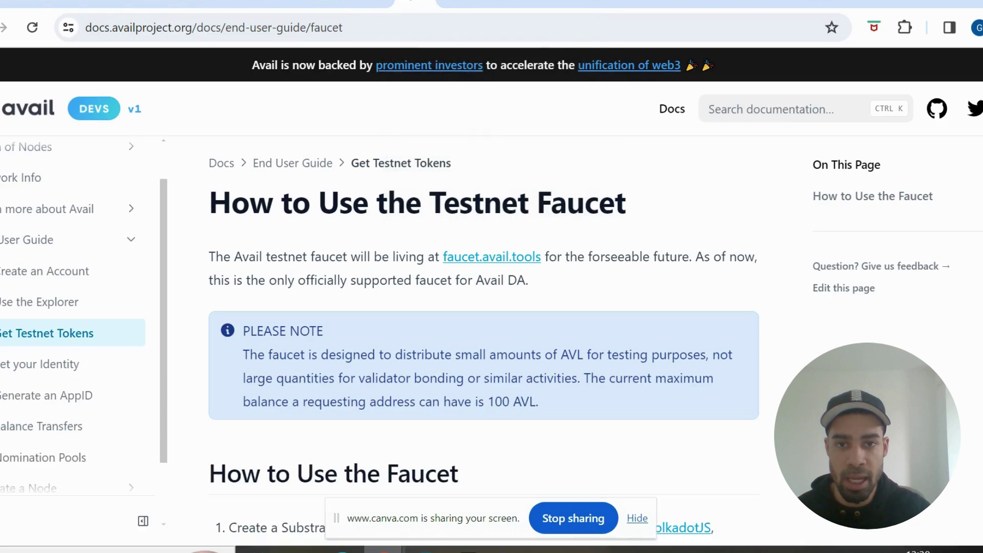
click(596, 3)
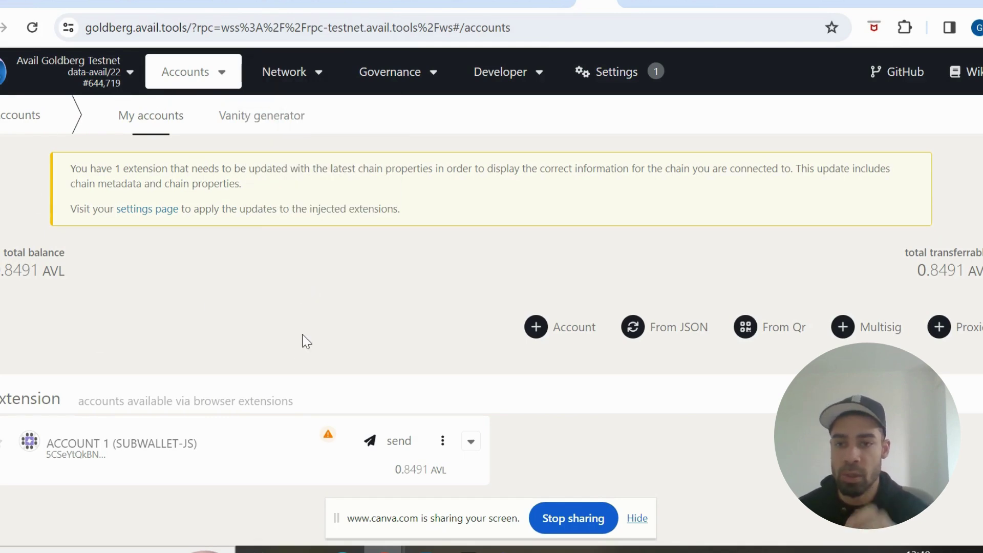
click(129, 75)
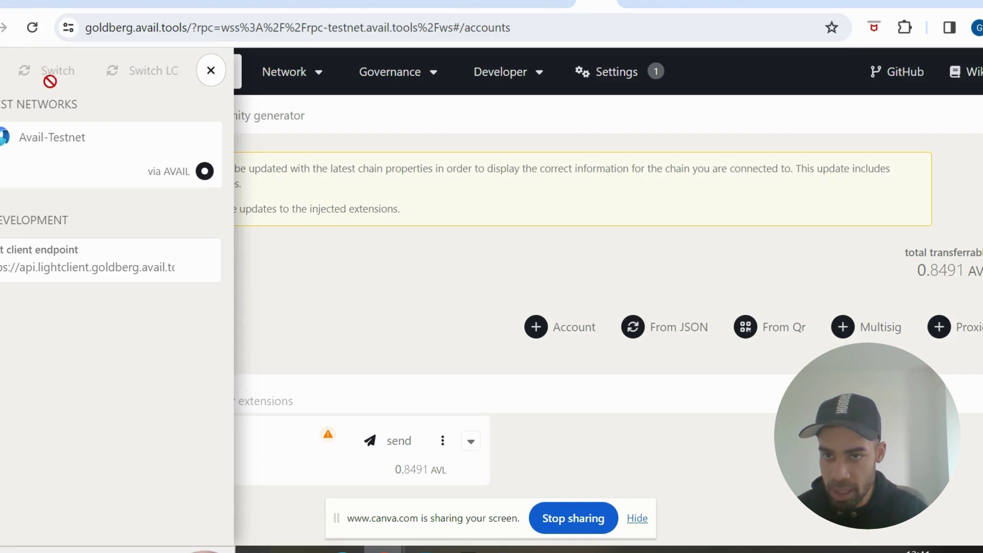
click(53, 120)
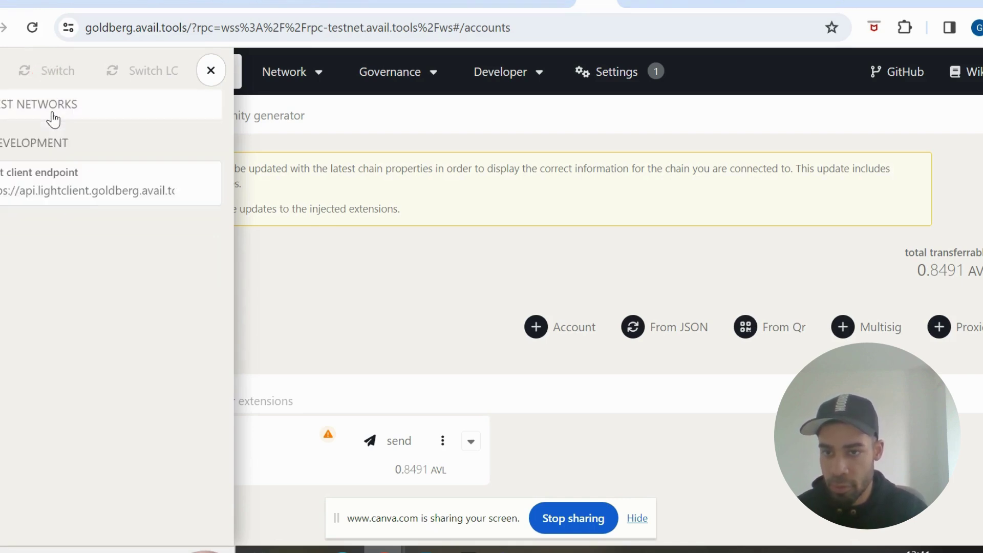
click(50, 146)
click(39, 109)
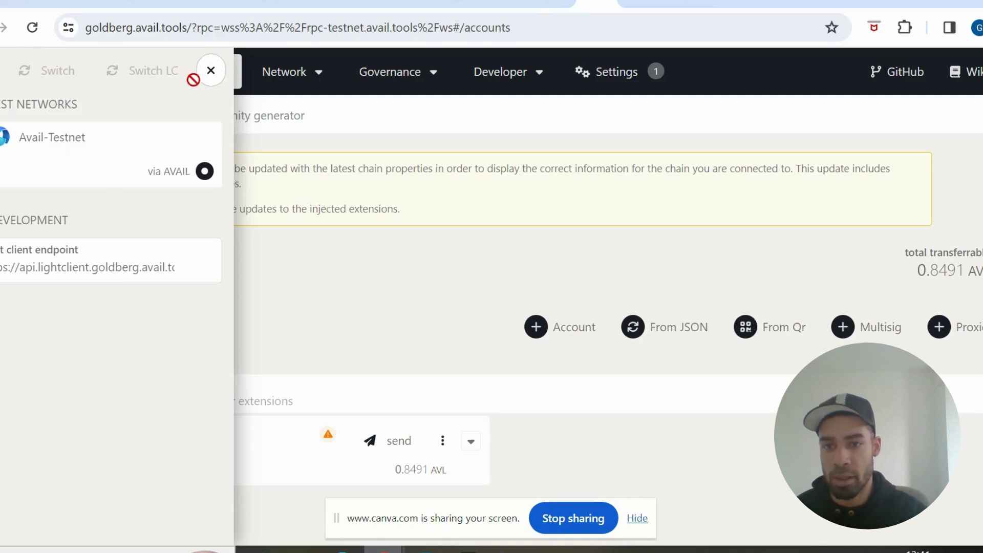
click(210, 72)
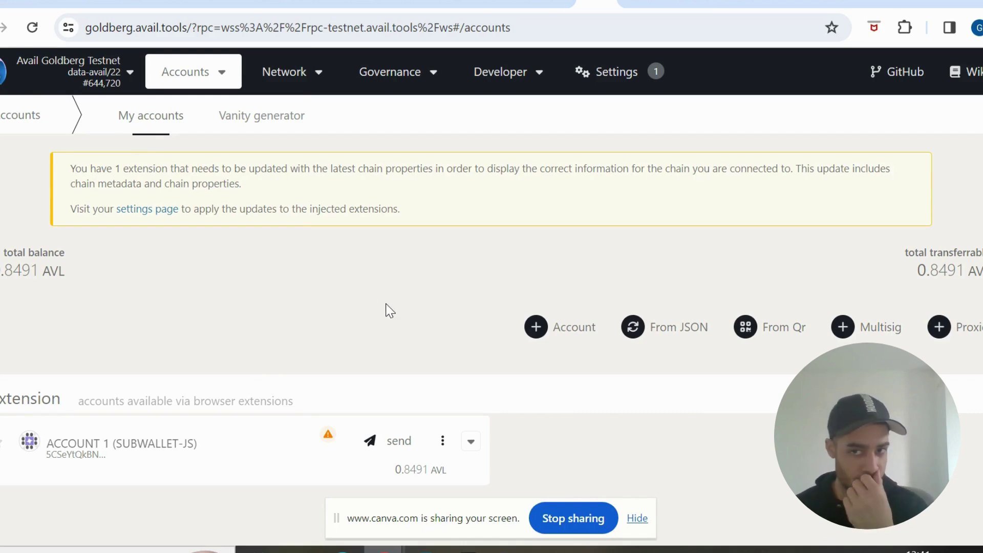
Display the identity module's chain constants, including basicDeposit, under Developer > Chain state
mouse_move(523, 78)
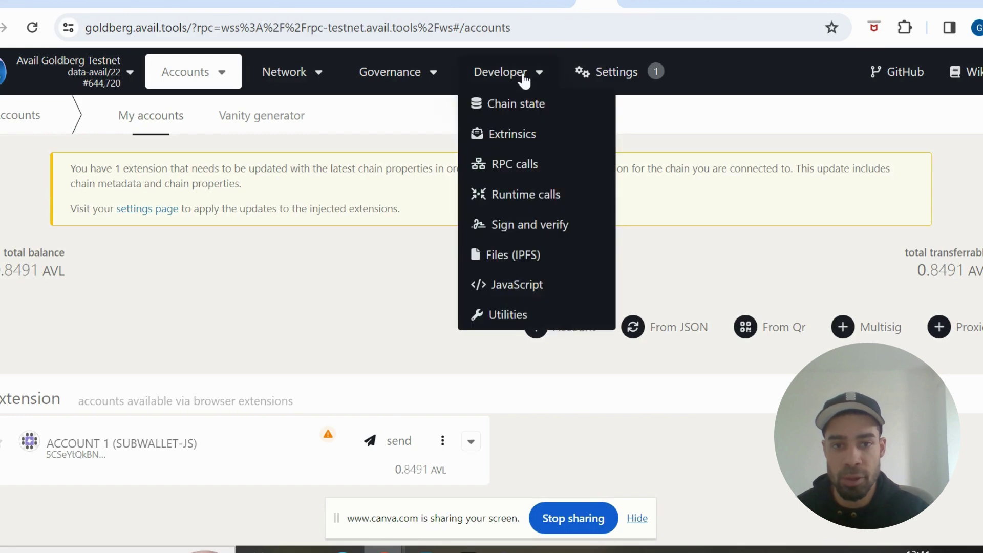
click(510, 110)
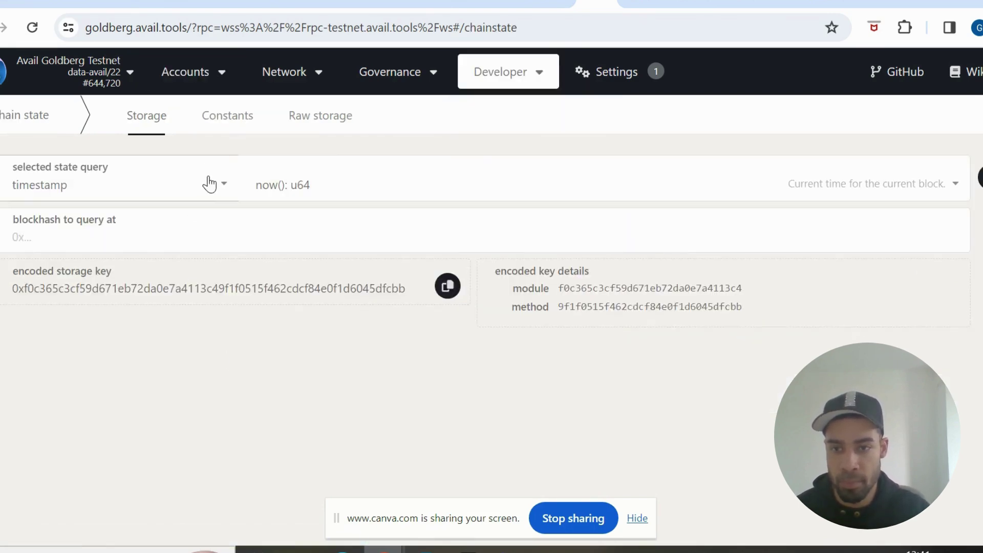
click(228, 123)
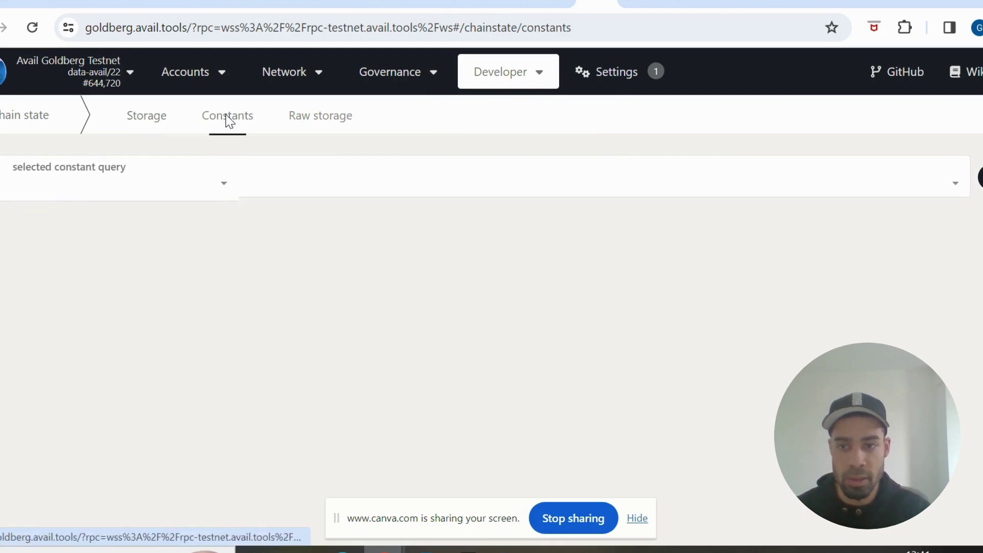
click(198, 191)
scroll(122, 309, down, 3)
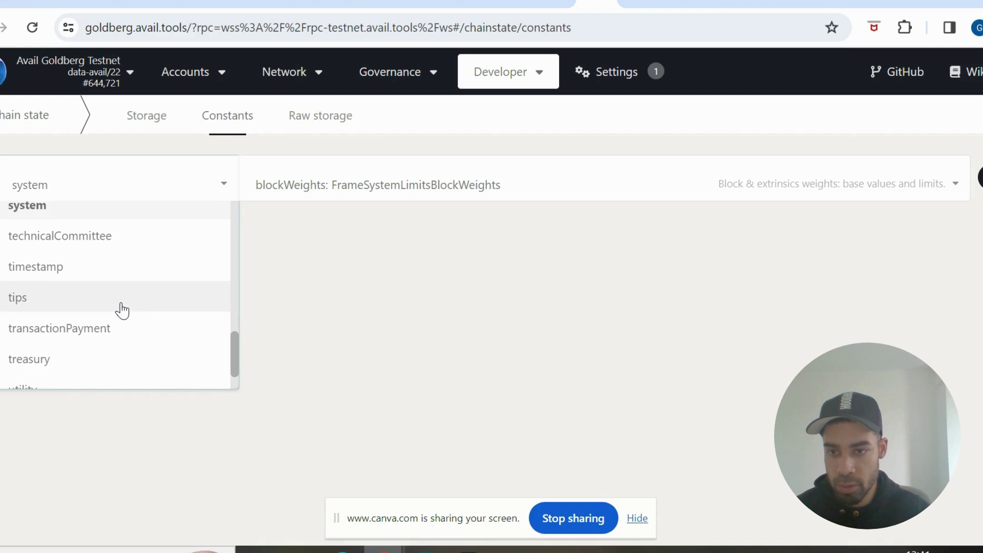
scroll(122, 310, down, 1)
scroll(121, 307, up, 4)
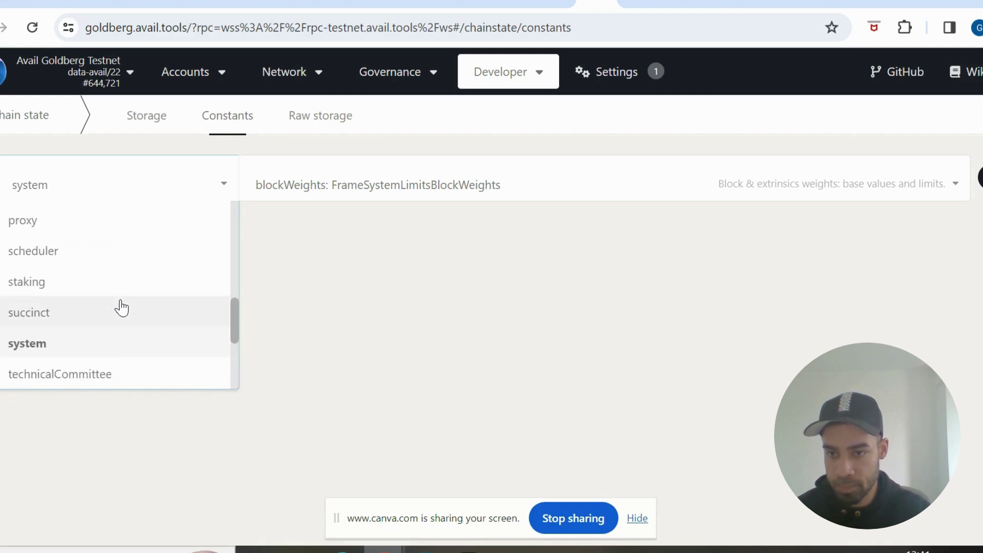
scroll(121, 308, up, 3)
scroll(122, 308, down, 1)
scroll(121, 307, up, 4)
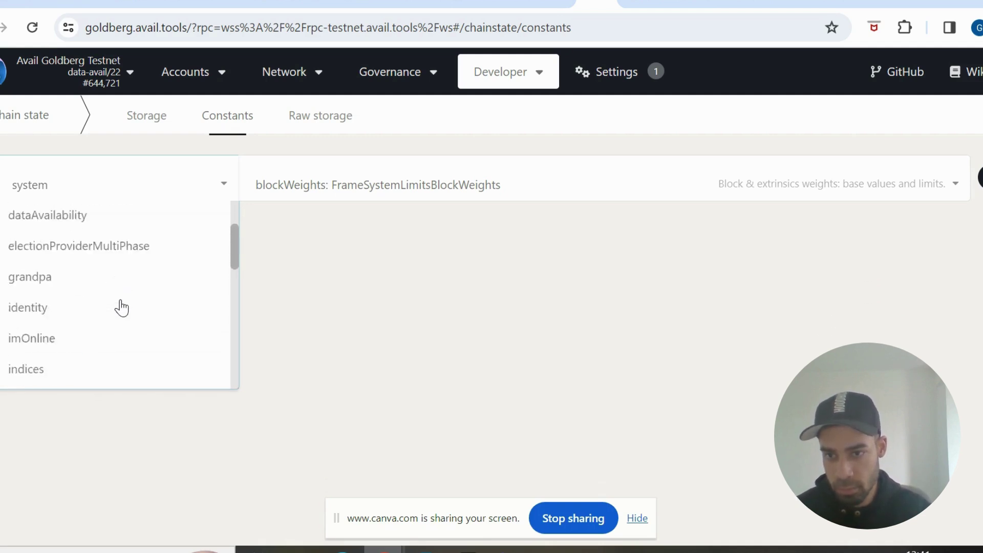
click(95, 332)
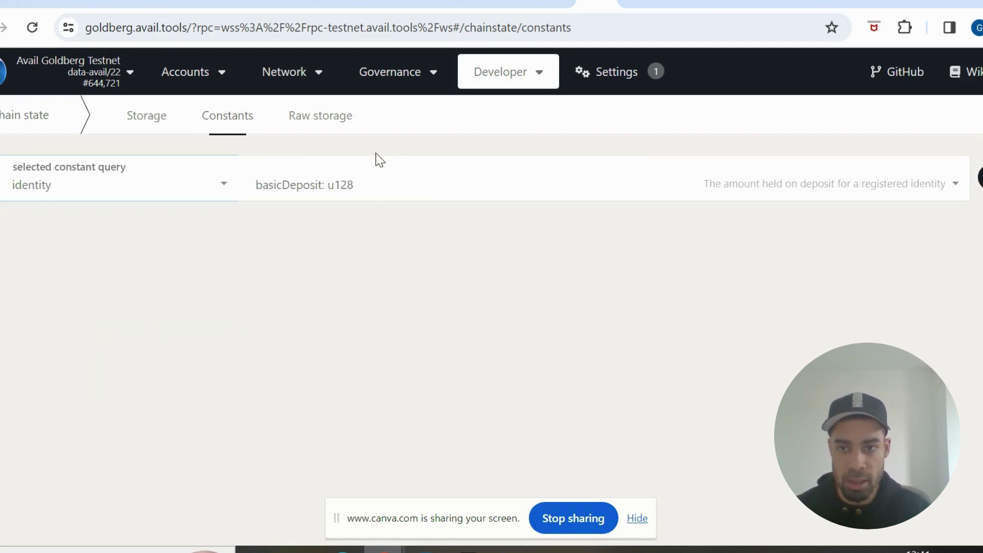
mouse_move(191, 83)
click(193, 105)
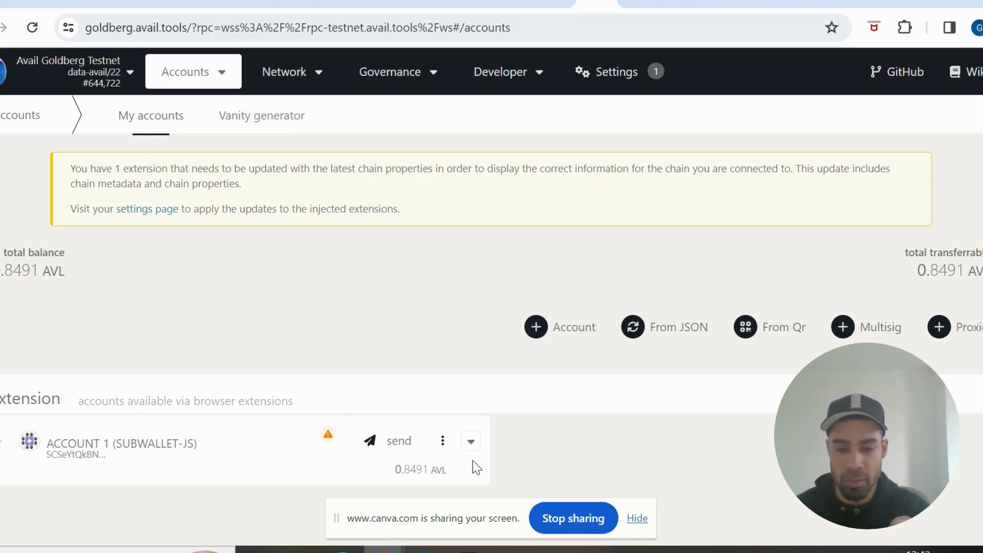
click(468, 446)
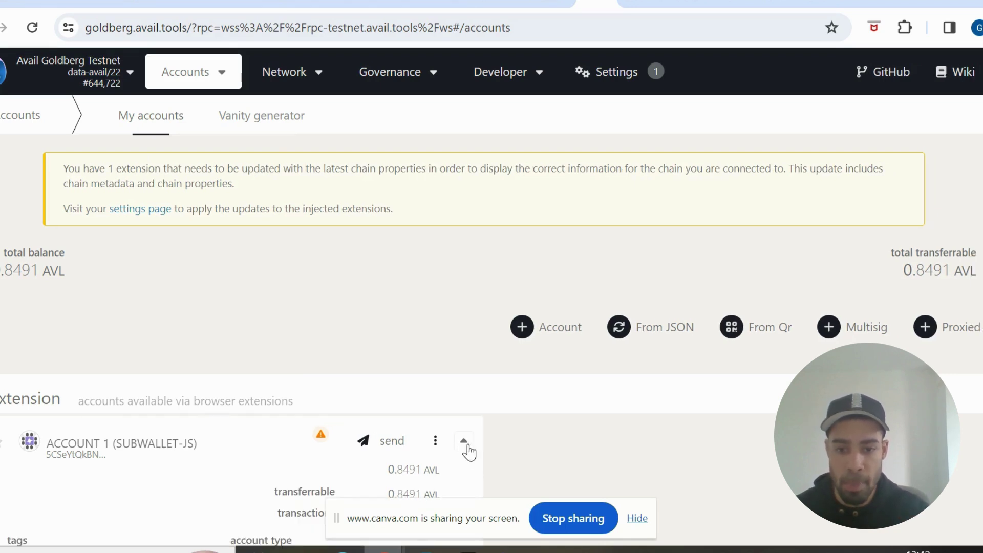
scroll(469, 453, down, 2)
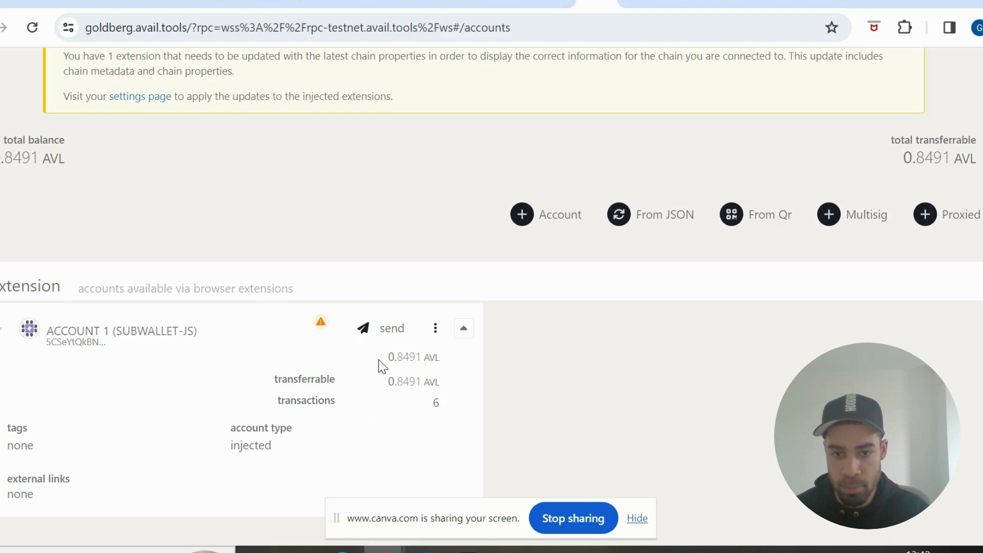
click(436, 330)
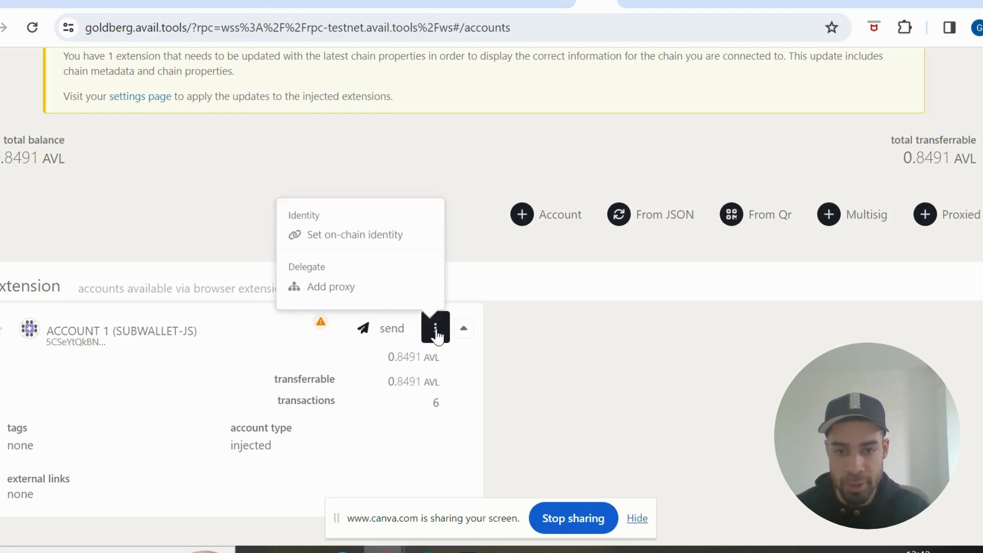
click(388, 235)
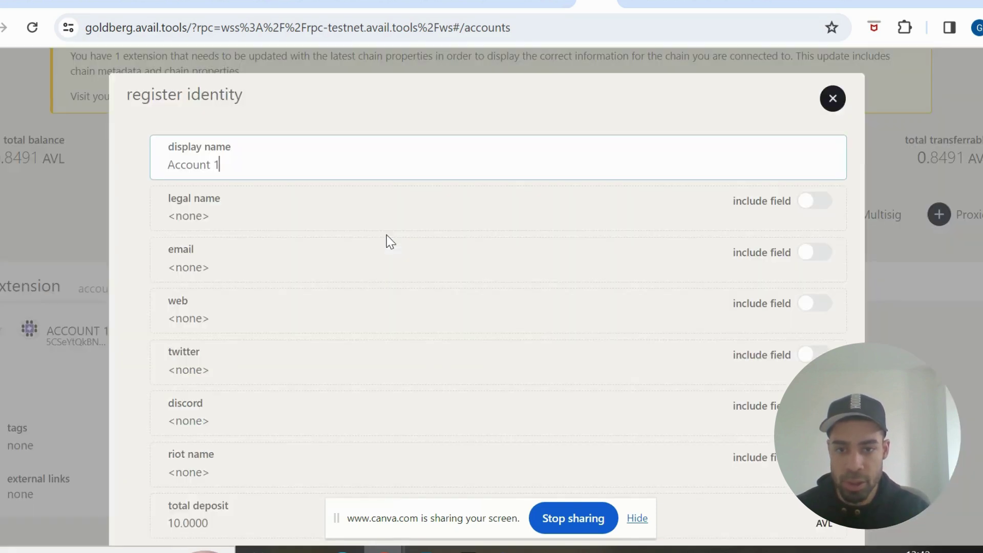
scroll(437, 241, down, 3)
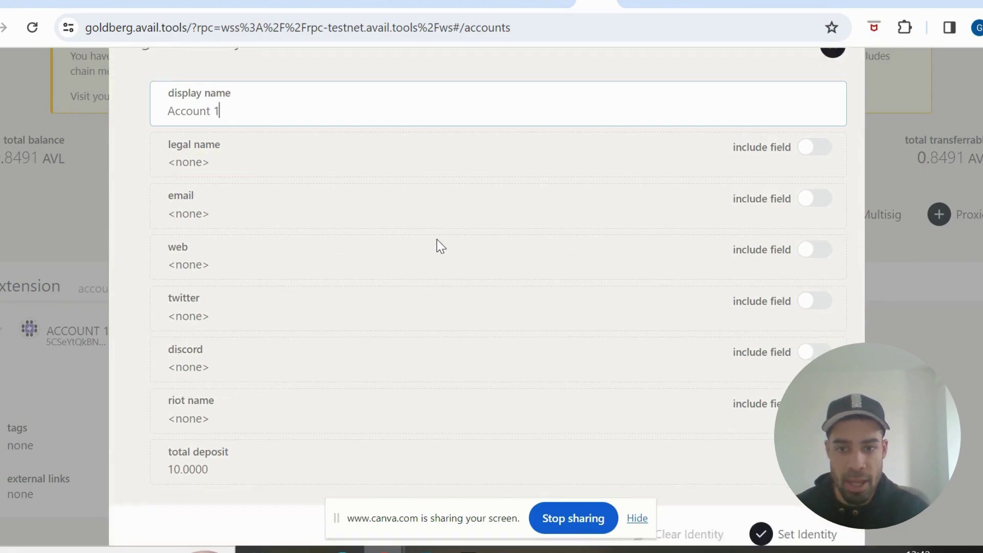
scroll(438, 239, up, 3)
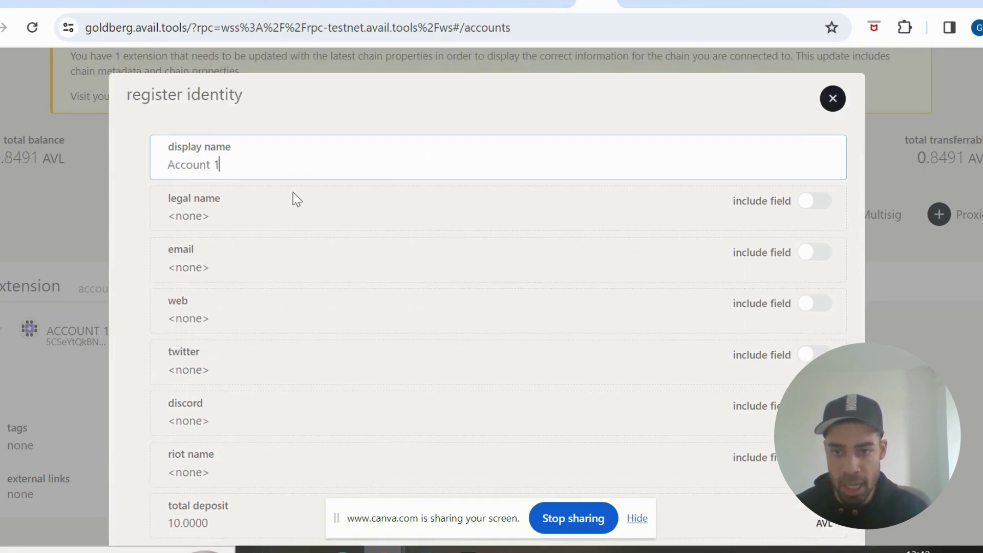
scroll(425, 320, down, 3)
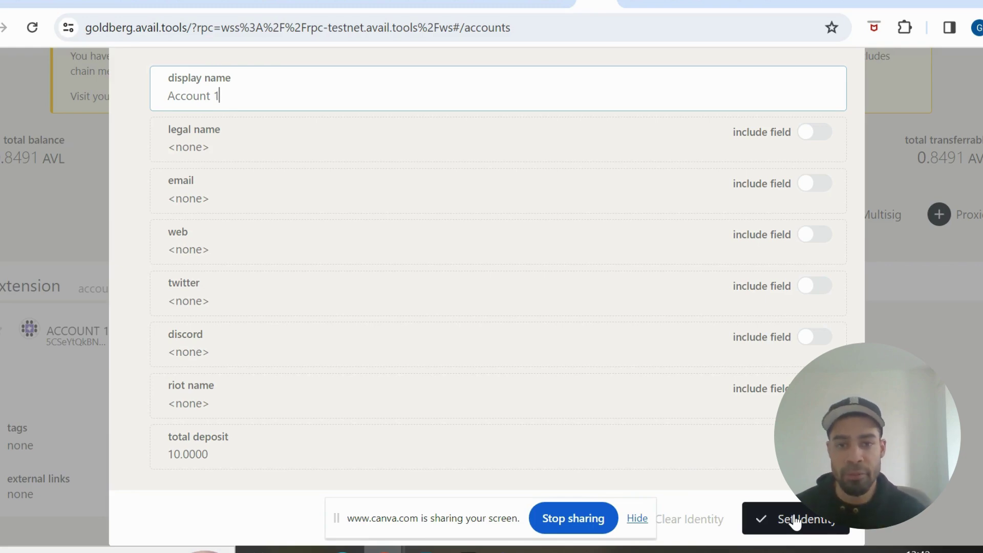
scroll(750, 345, up, 2)
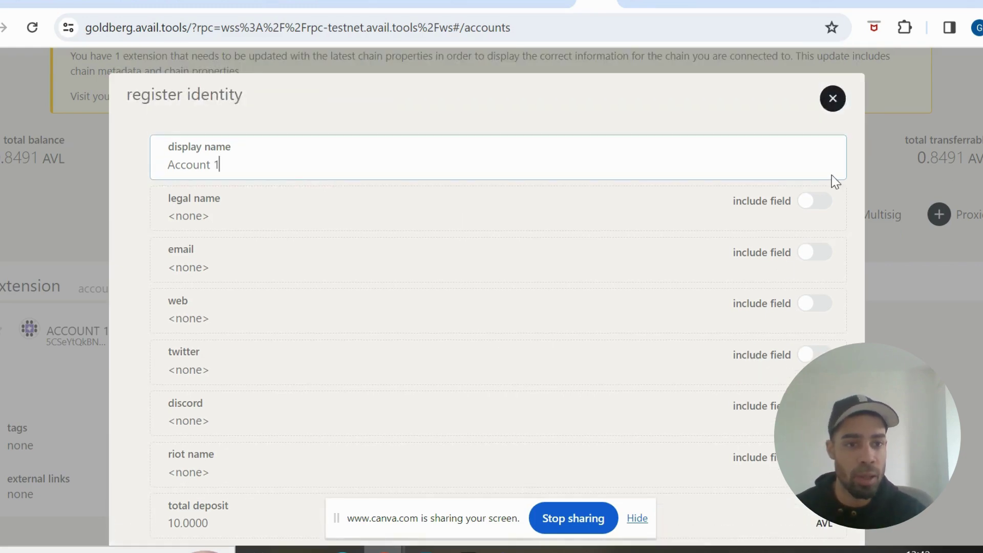
click(832, 97)
scroll(425, 310, up, 2)
mouse_move(197, 79)
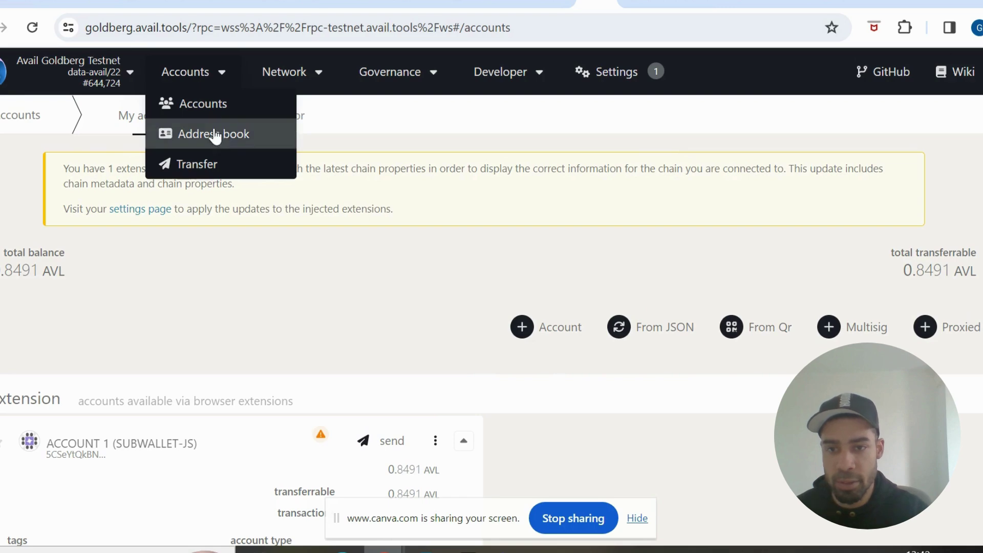
click(195, 163)
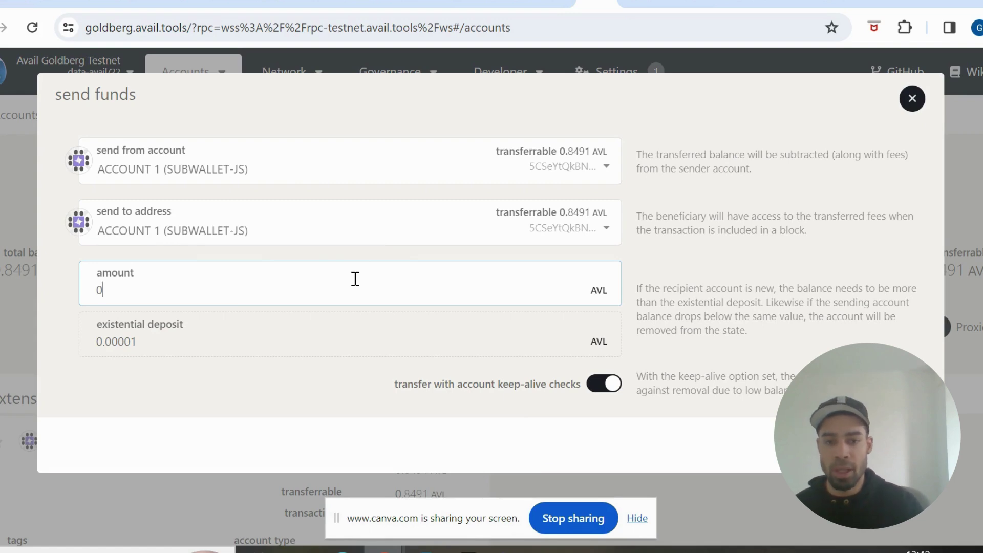
key(Escape)
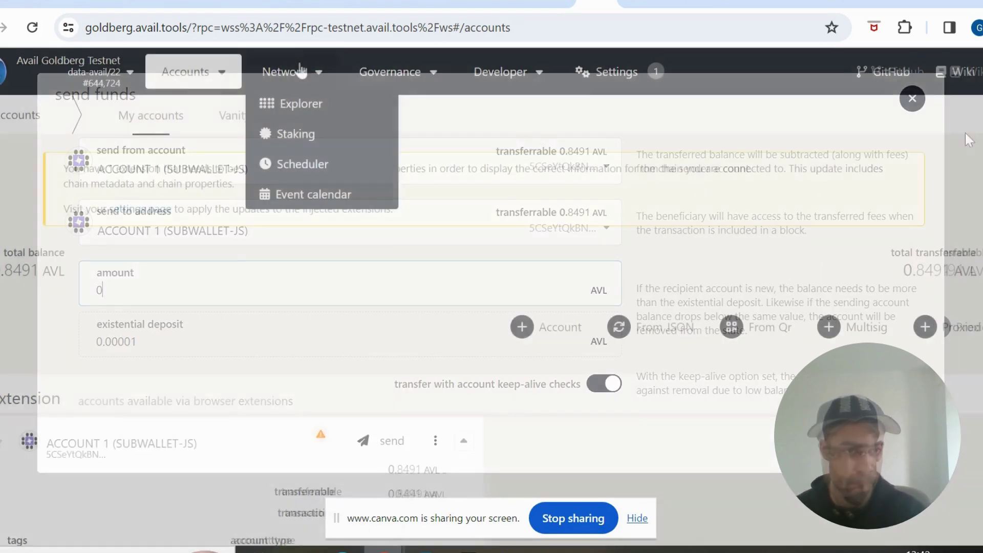
mouse_move(305, 81)
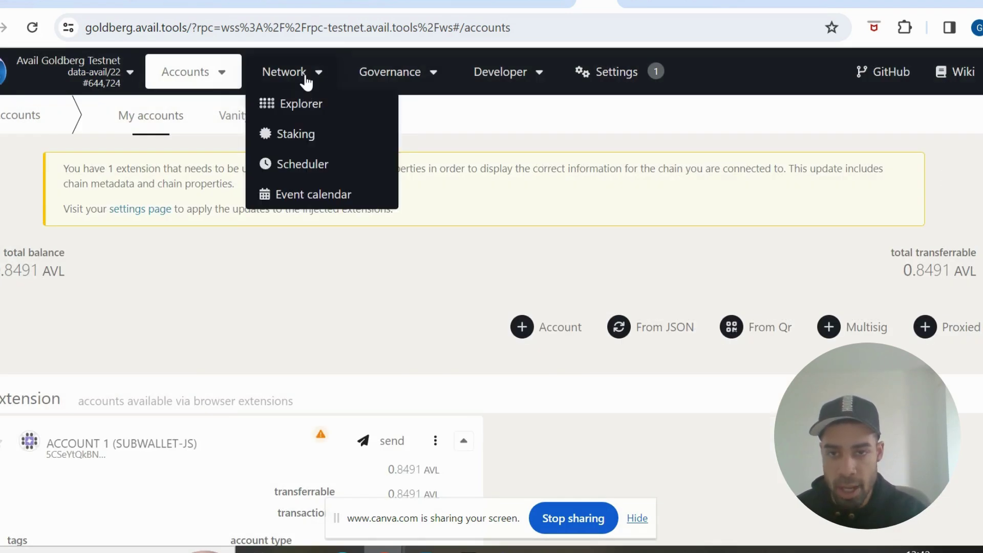
click(311, 138)
scroll(401, 307, down, 1)
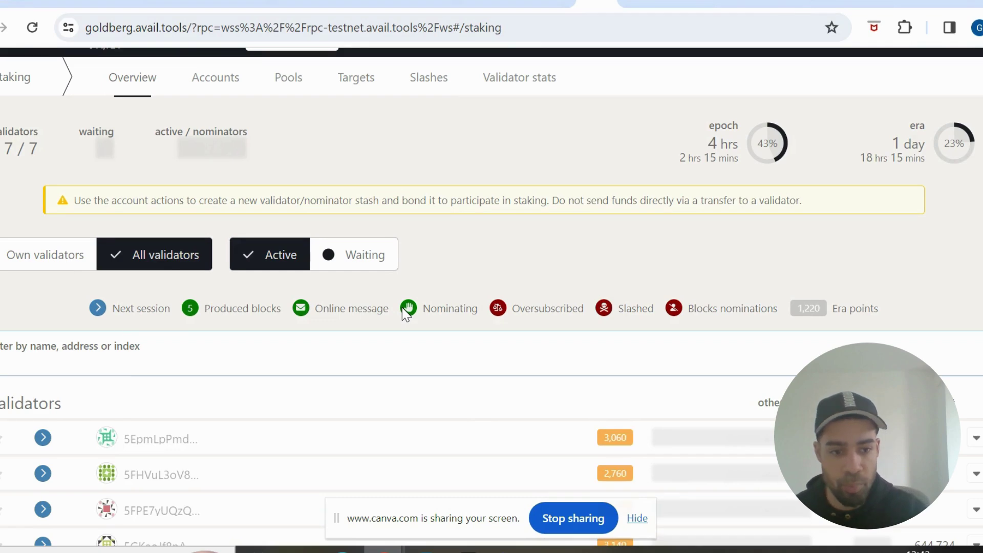
scroll(402, 307, down, 3)
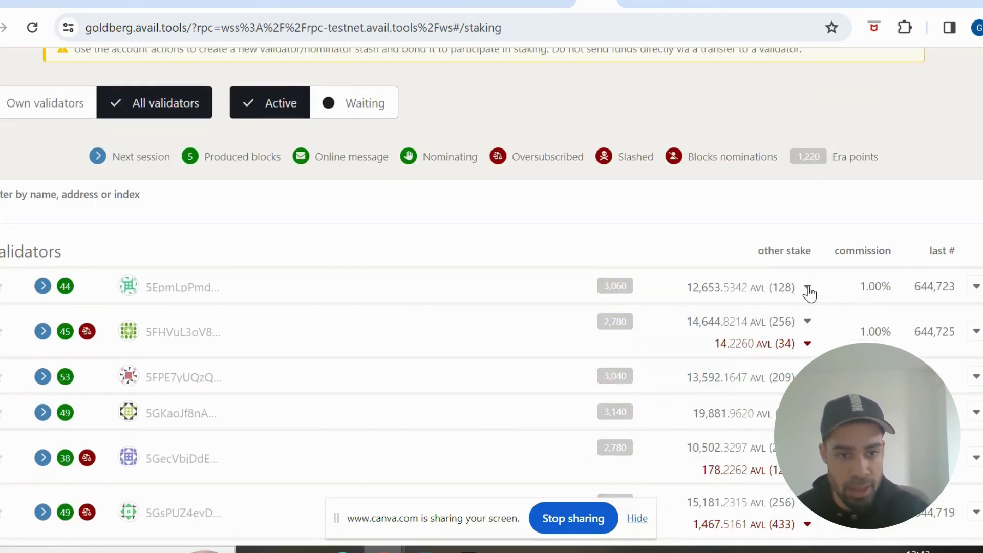
click(809, 288)
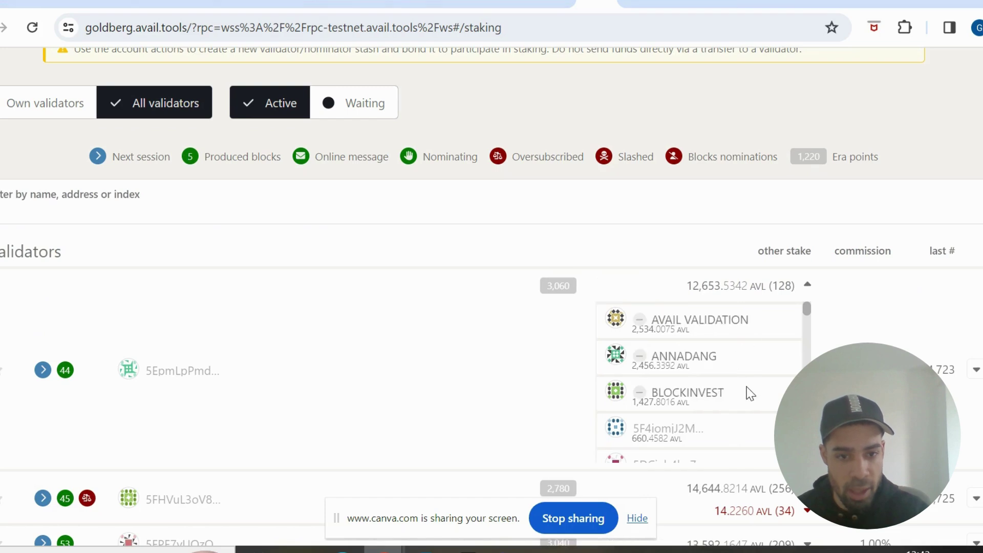
click(695, 356)
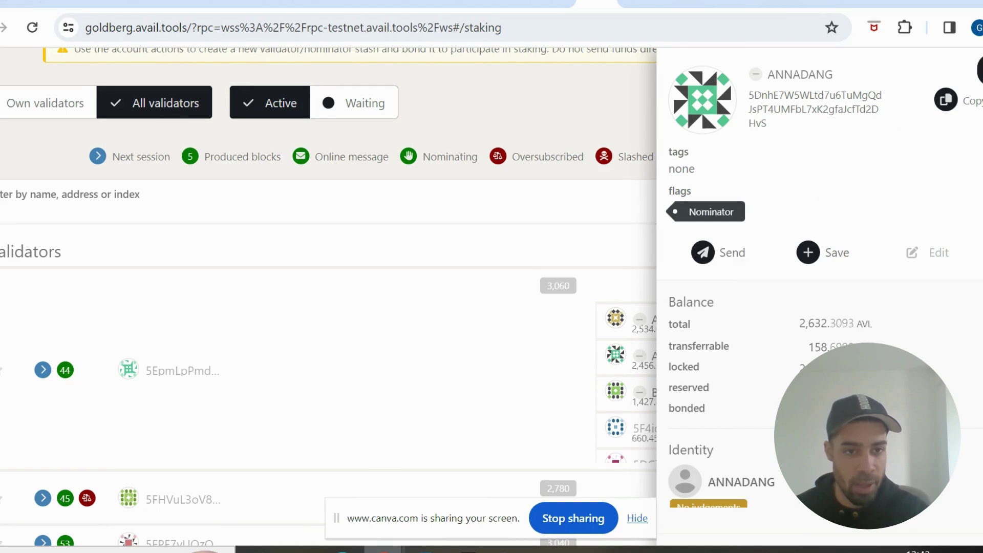
key(Escape)
scroll(586, 143, up, 4)
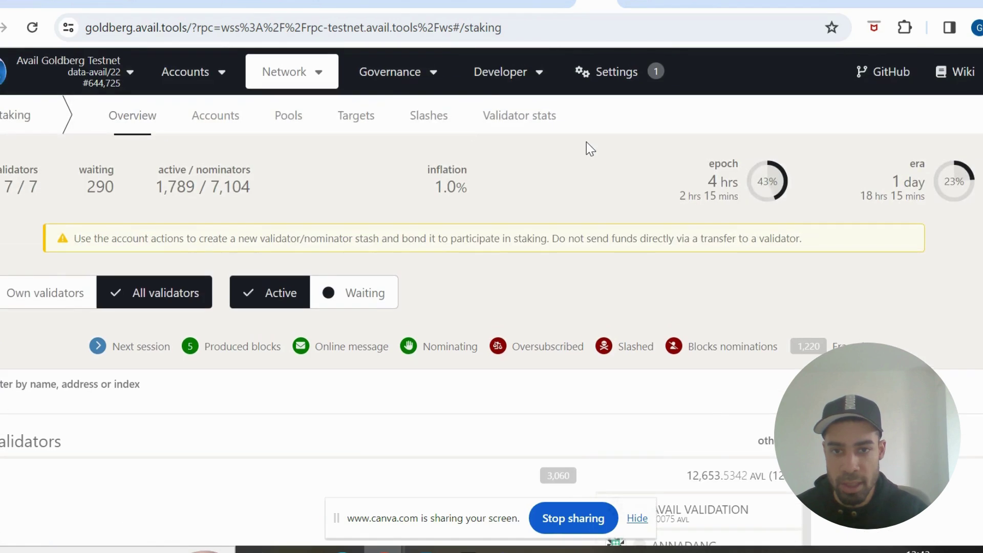
View treasury proposal 0's proposer details, then browse the Governance Bounties page
mouse_move(367, 77)
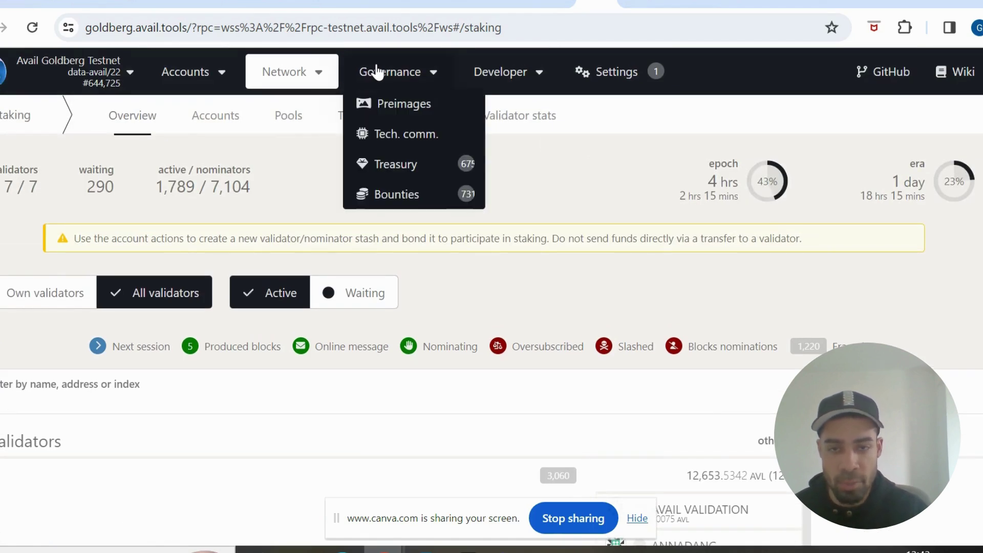
click(415, 168)
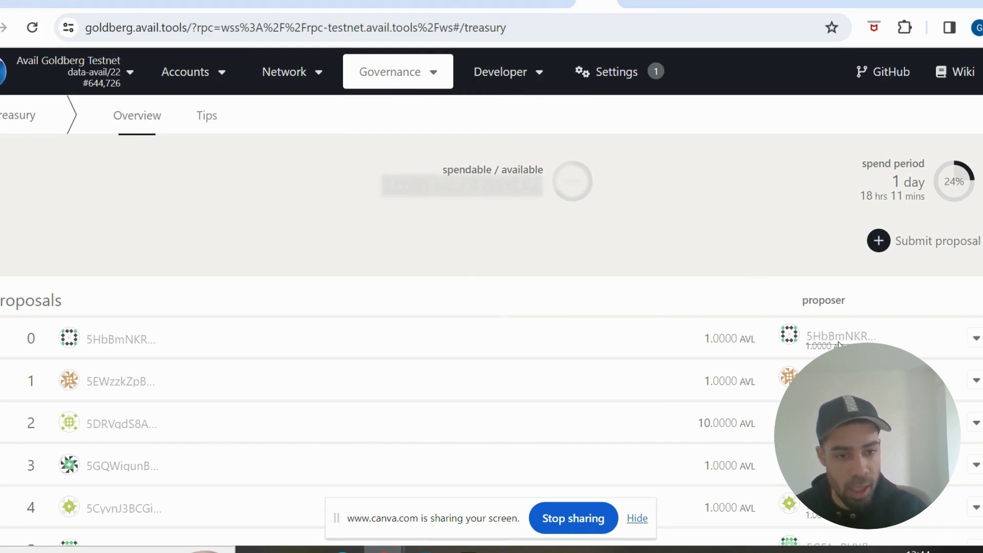
click(806, 342)
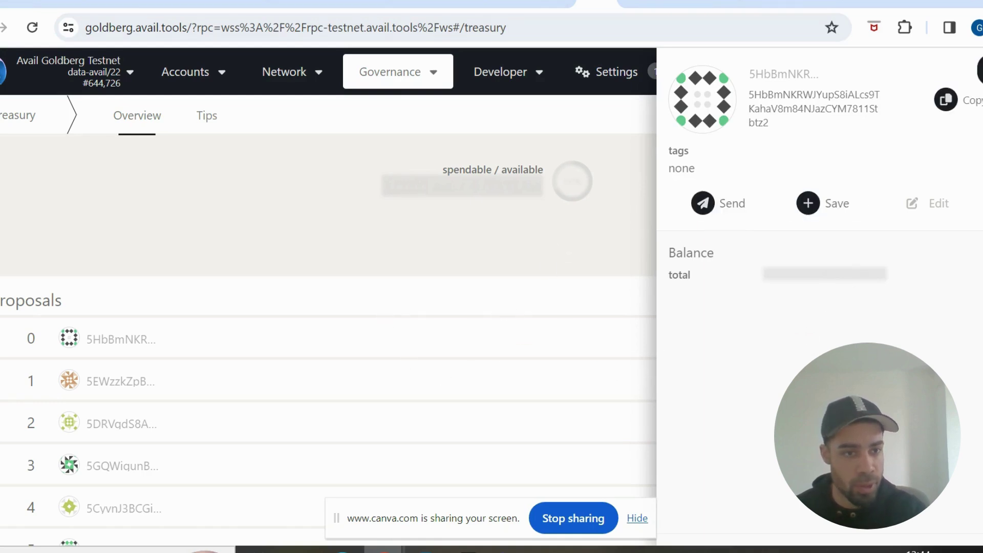
click(715, 137)
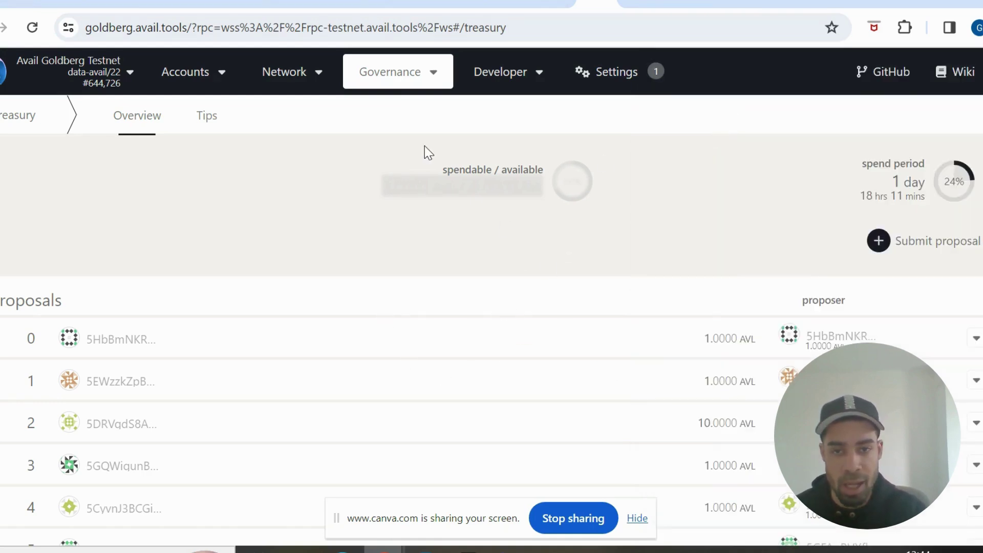
mouse_move(421, 81)
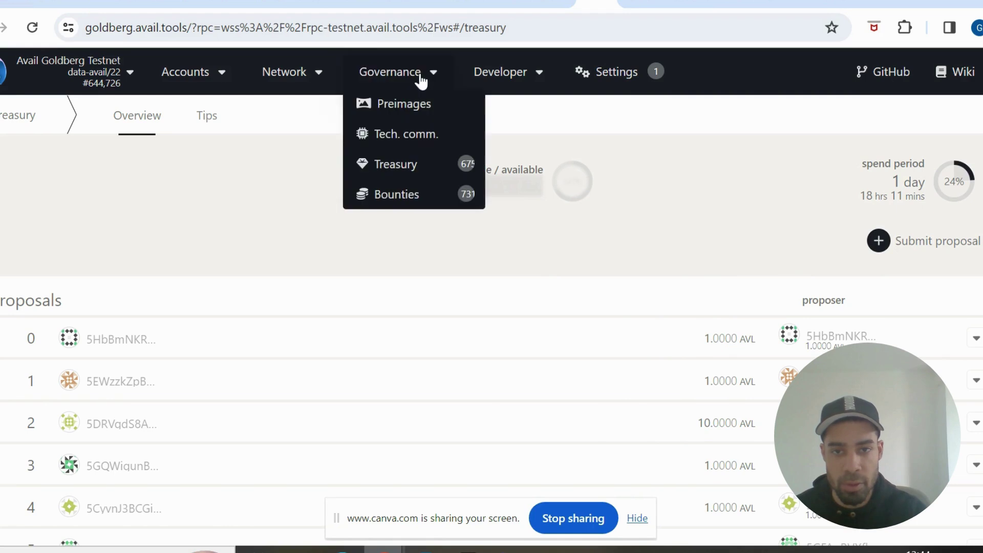
click(402, 199)
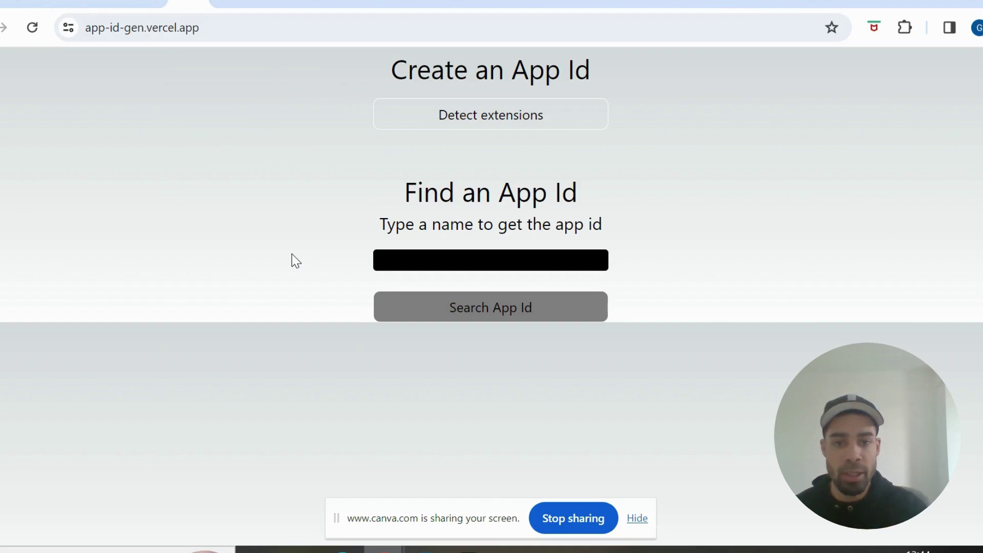
Detect wallet extensions and connect the SubWallet account to the App ID Generator
click(486, 123)
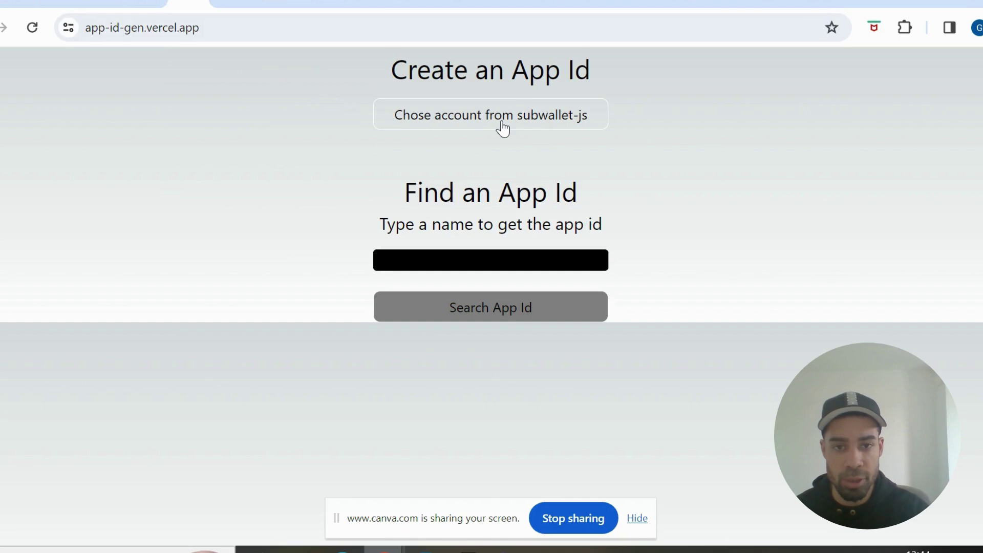
click(502, 123)
click(503, 31)
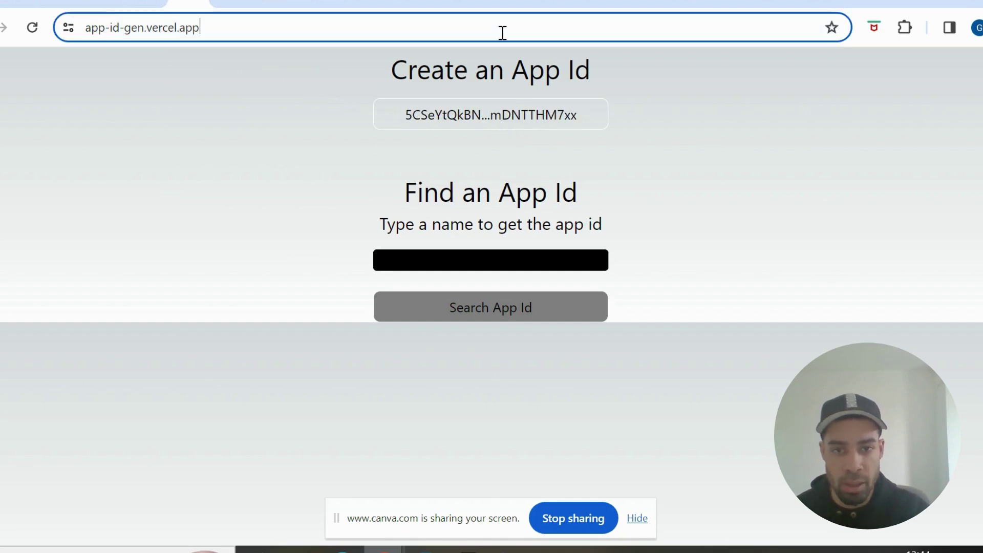
click(503, 126)
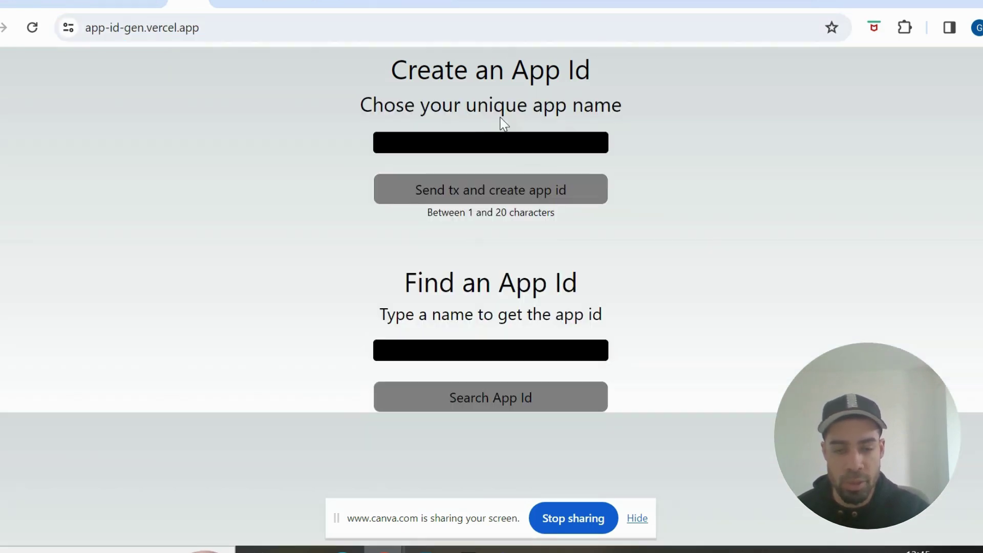
Enter the app name bullflow and send the create-app-id transaction
click(487, 141)
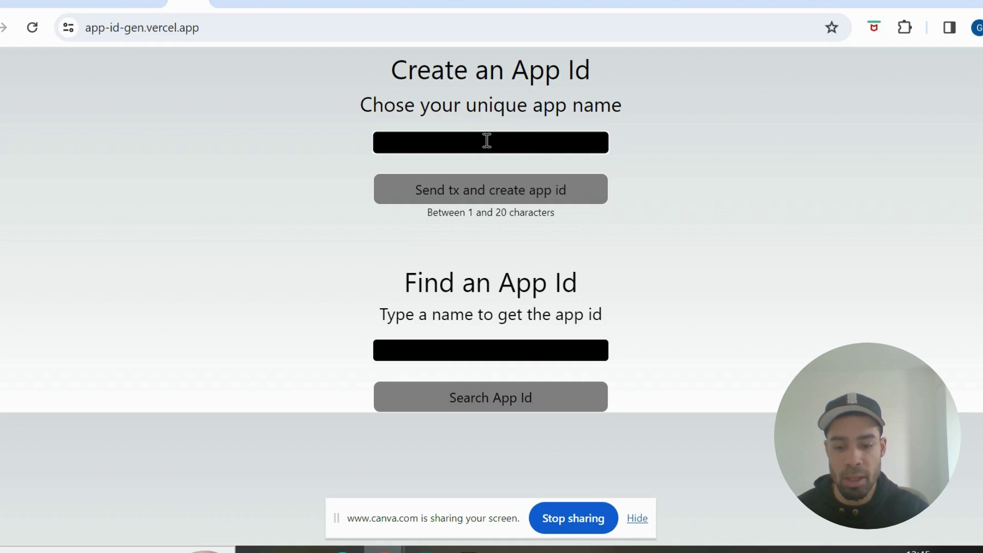
text(t)
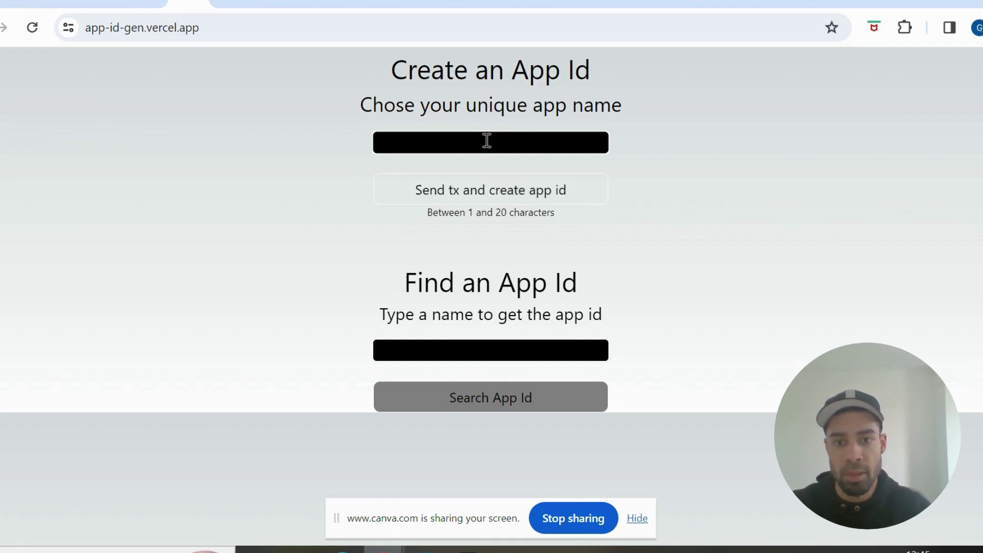
double_click(400, 145)
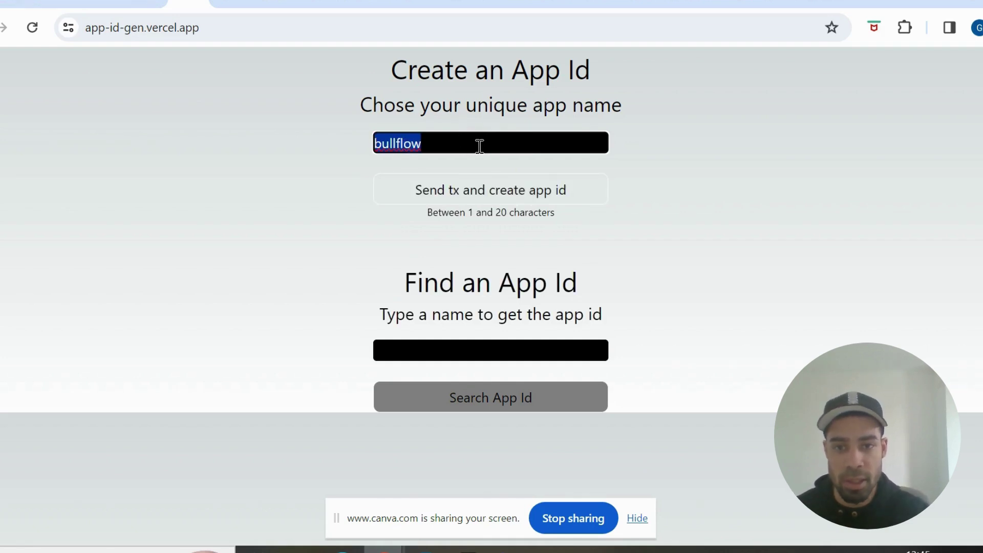
click(459, 143)
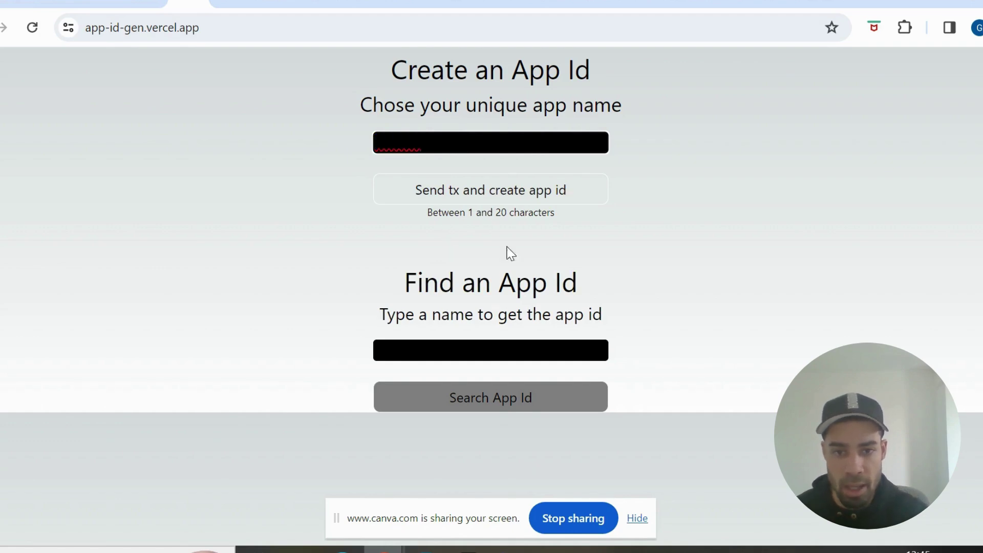
click(490, 201)
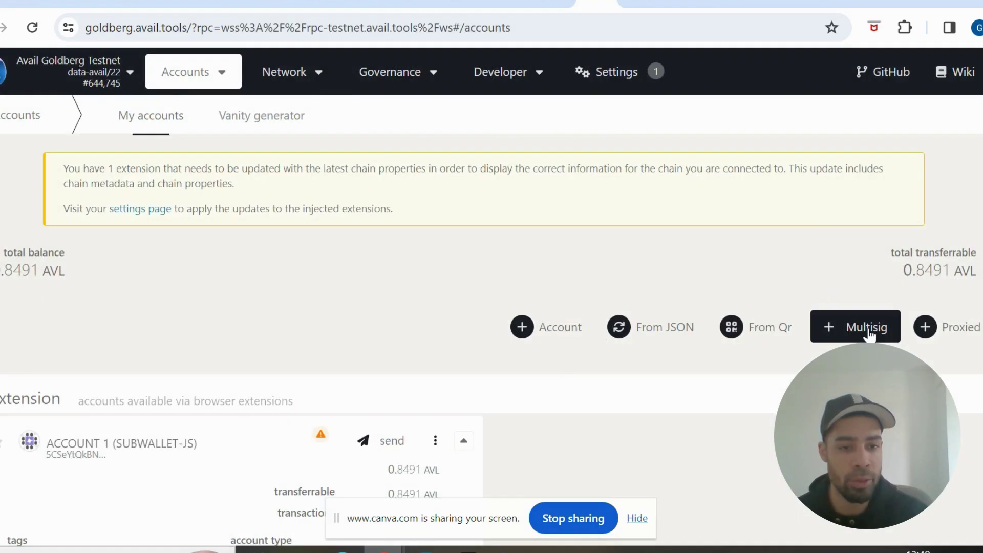
Open and dismiss the add multisig dialog, visit the Address book, then return to Accounts
click(854, 325)
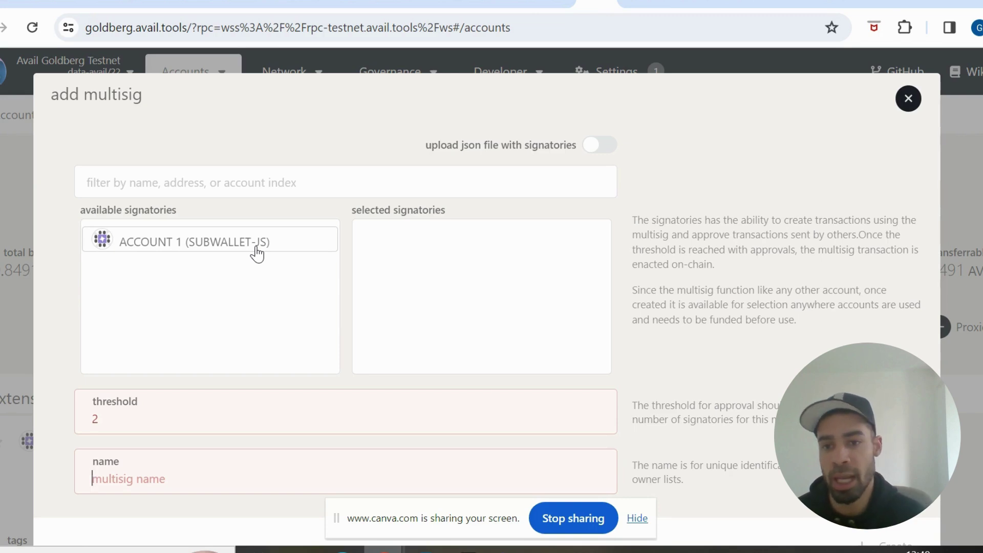
click(909, 98)
mouse_move(202, 72)
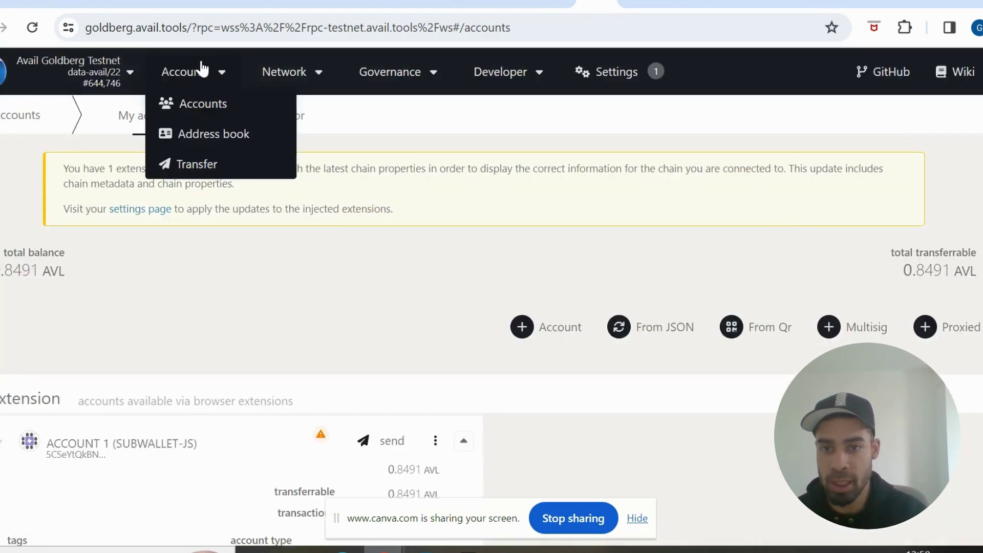
click(218, 145)
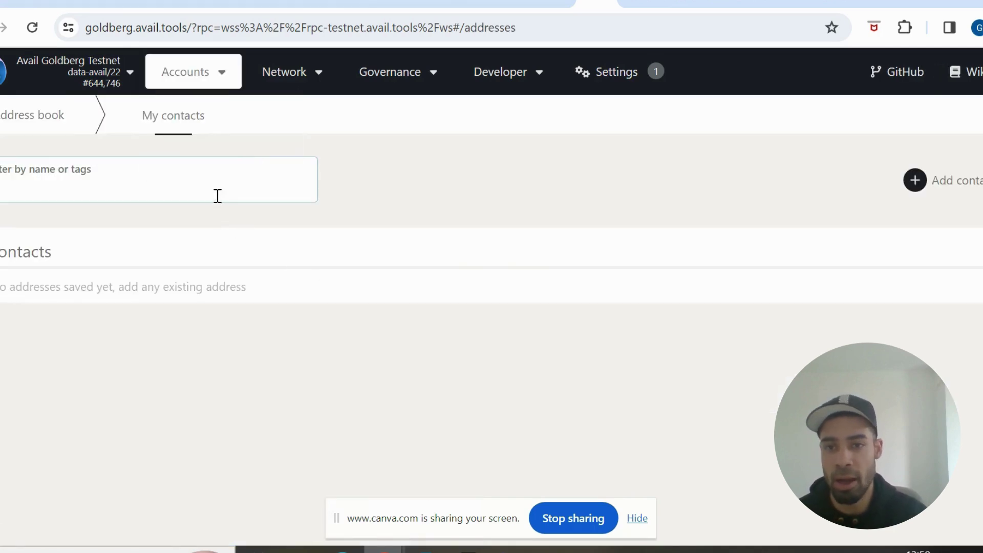
mouse_move(266, 73)
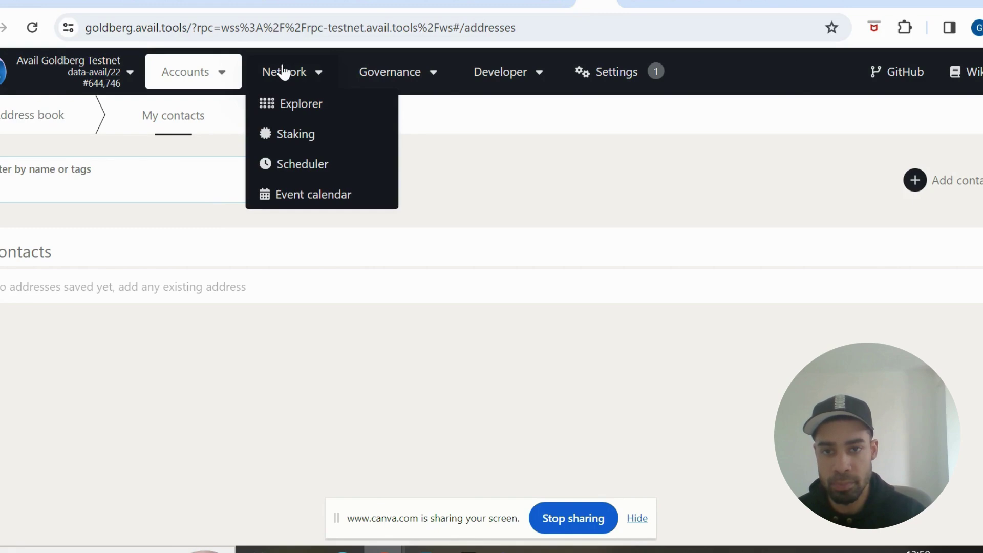
mouse_move(198, 102)
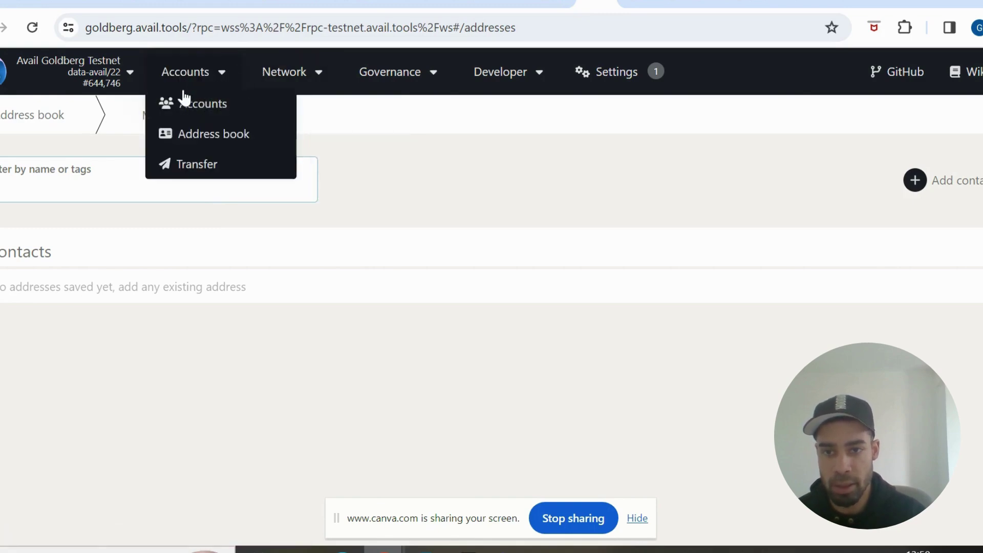
click(186, 103)
Start a new multisig and add ACCOUNT 1 as a selected signatory
click(897, 330)
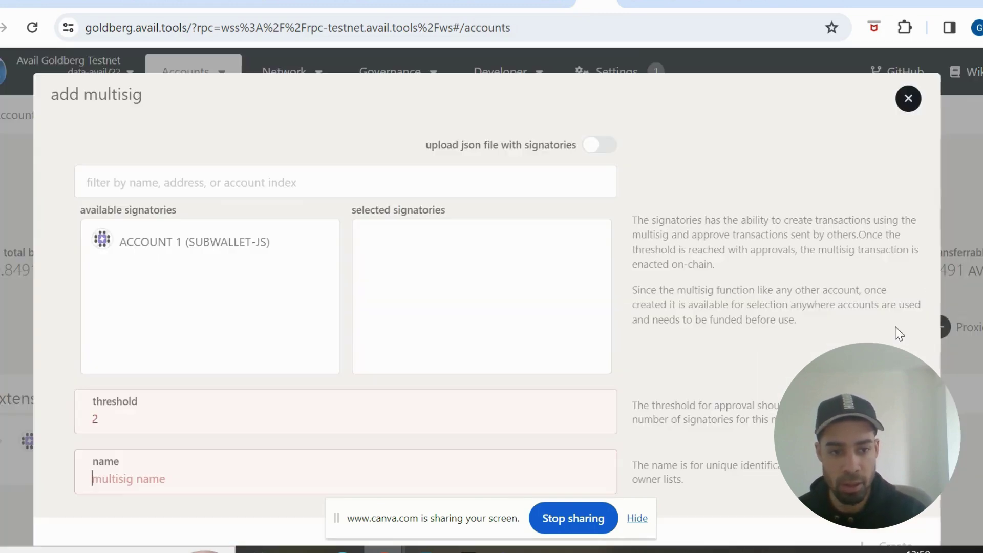
click(255, 250)
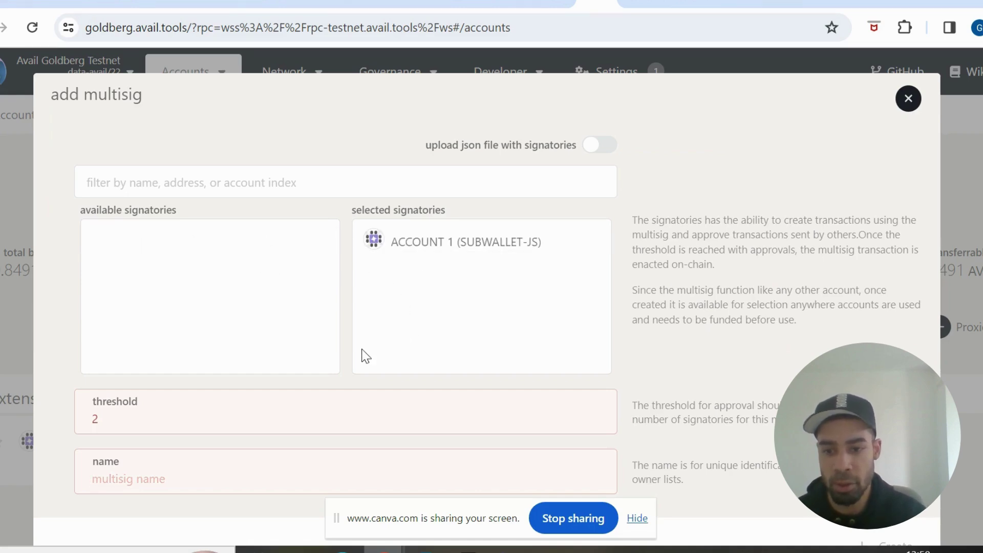
scroll(366, 353, down, 1)
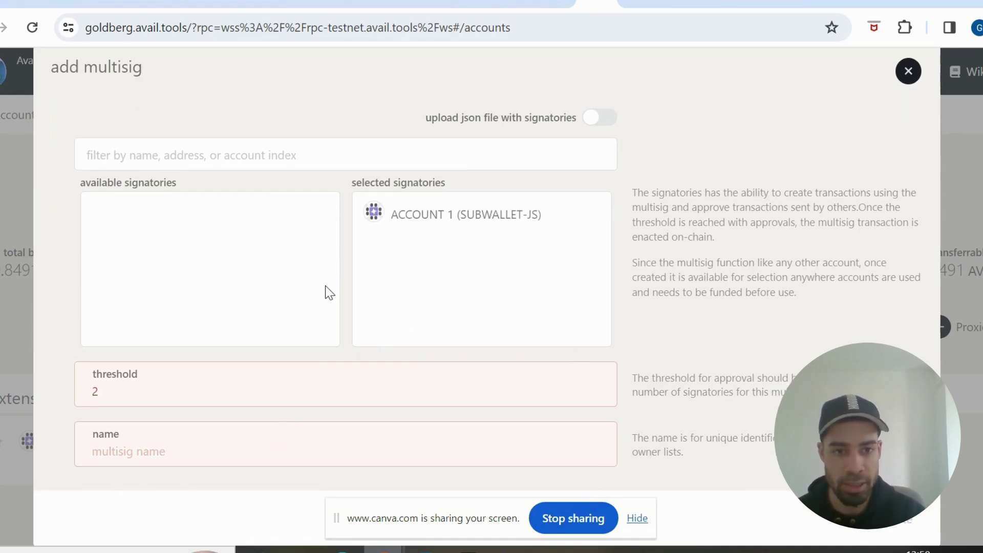
Open Avail's Accelerate Unification of Web3 quest on Galxe
scroll(334, 211, down, 2)
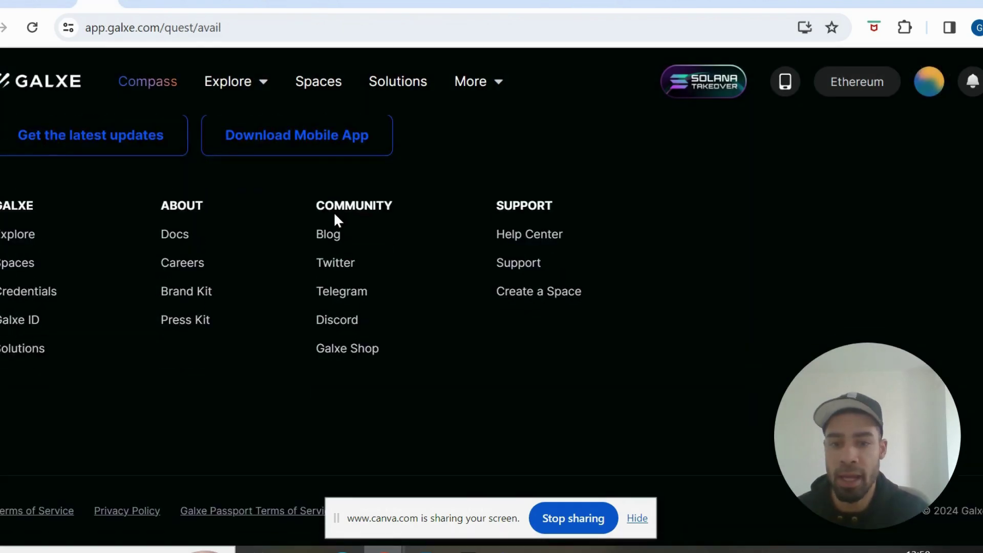
scroll(334, 213, up, 8)
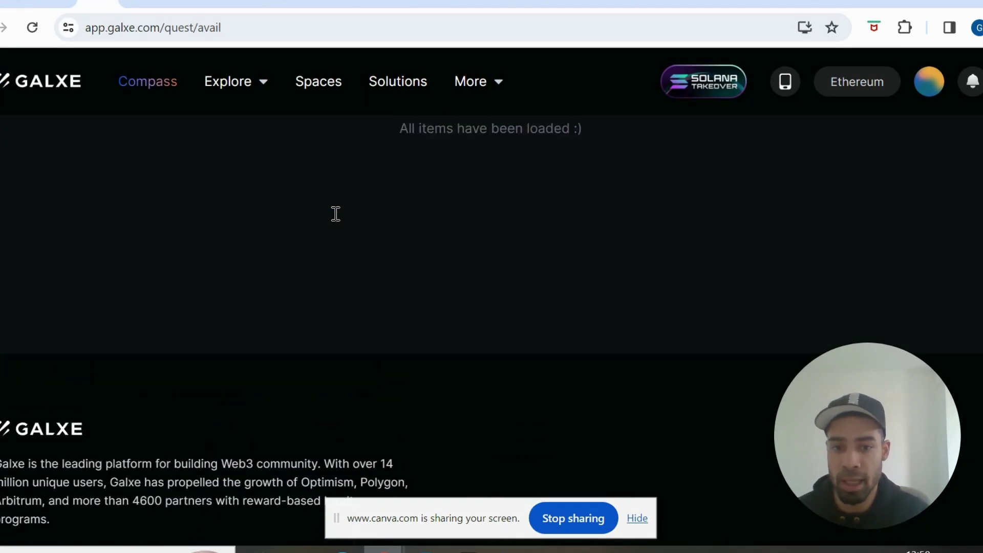
scroll(334, 215, up, 10)
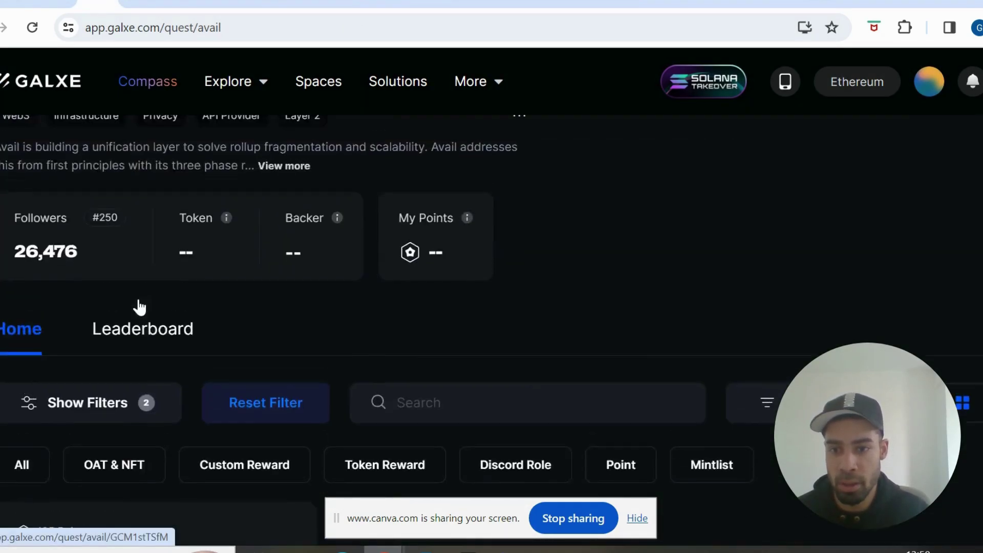
scroll(136, 307, down, 3)
scroll(138, 299, down, 3)
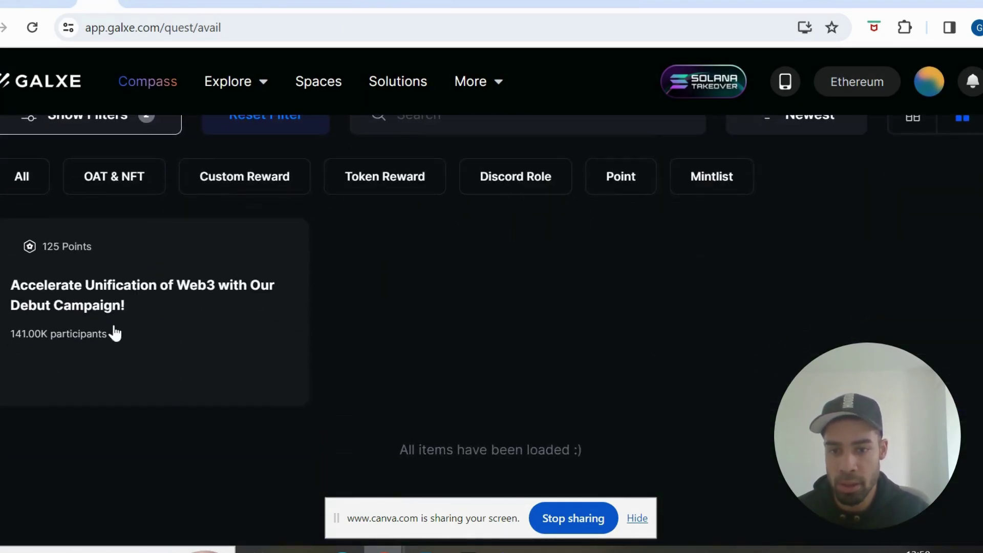
click(126, 367)
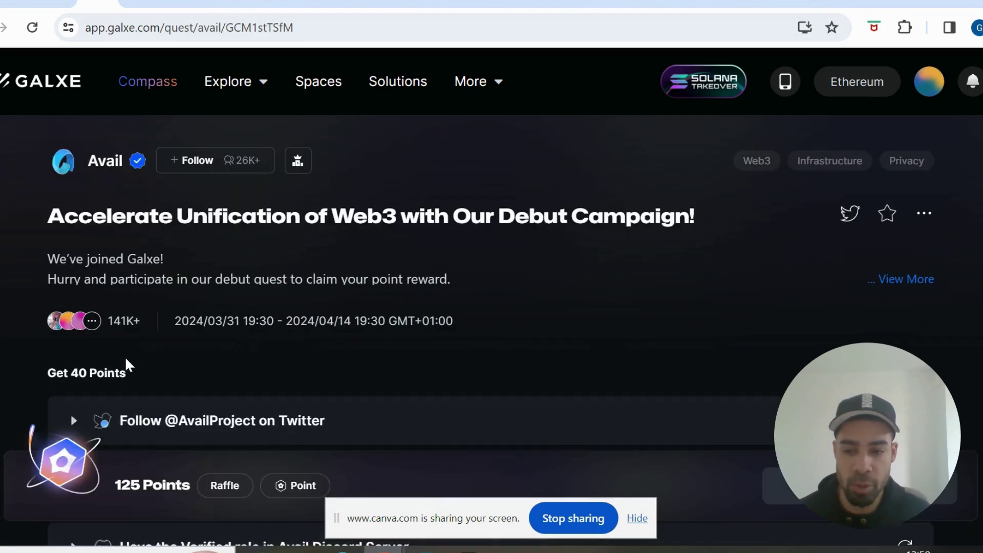
Answer the five Avail Vision quiz questions B, B, A, B, A and submit
scroll(444, 315, down, 7)
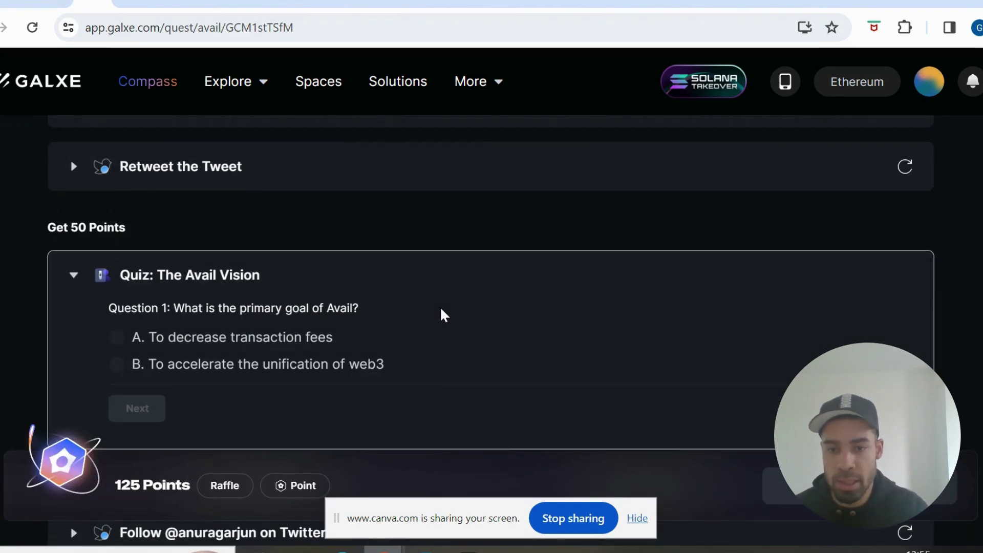
scroll(358, 320, down, 1)
click(194, 341)
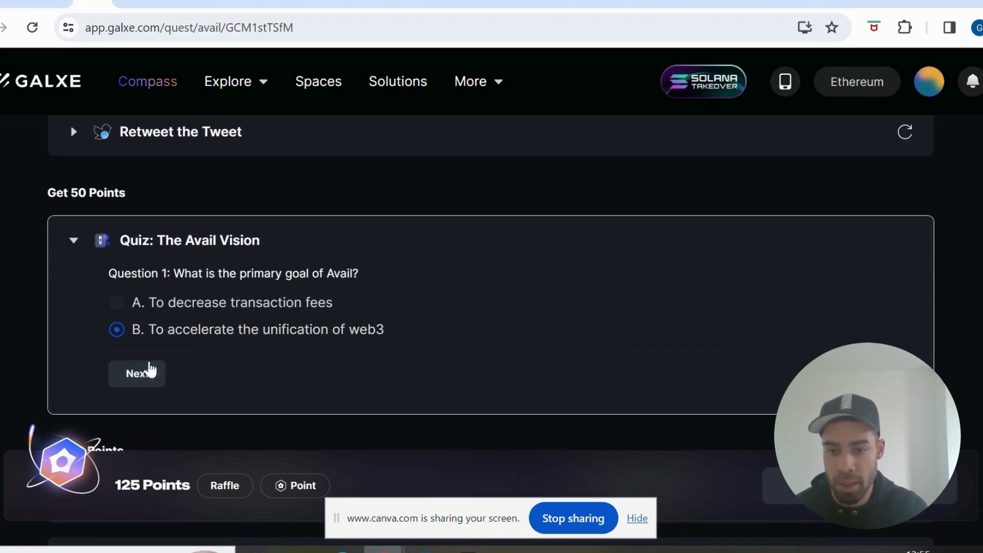
click(146, 371)
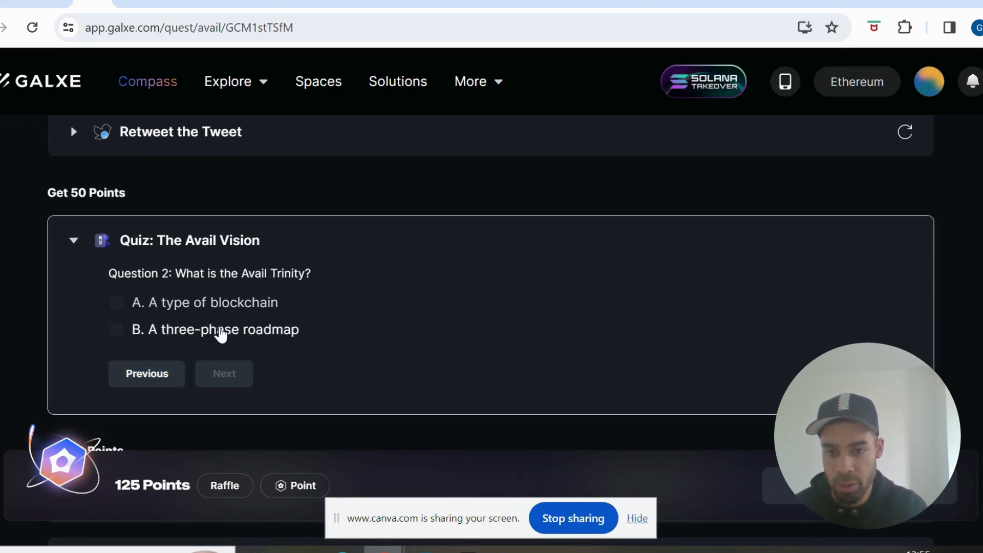
click(221, 334)
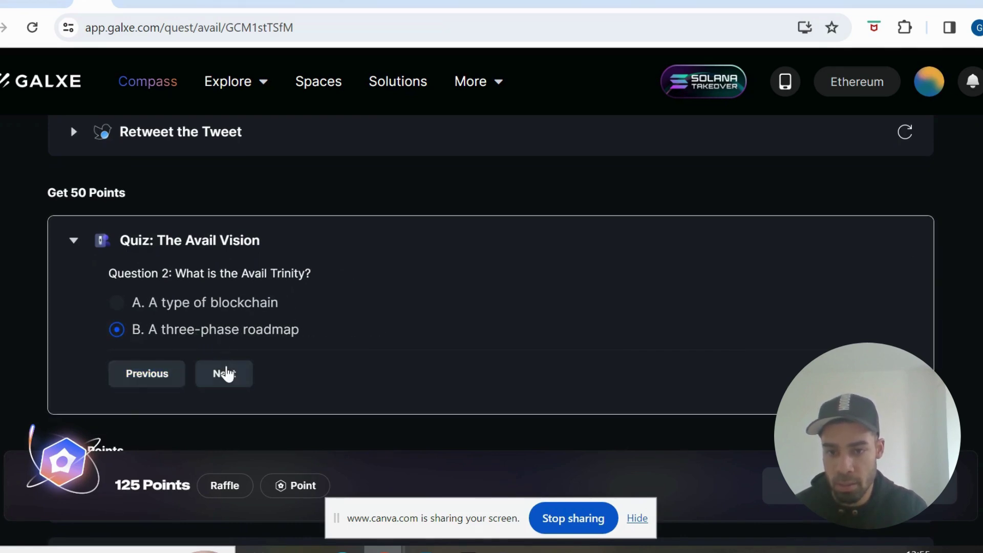
click(223, 373)
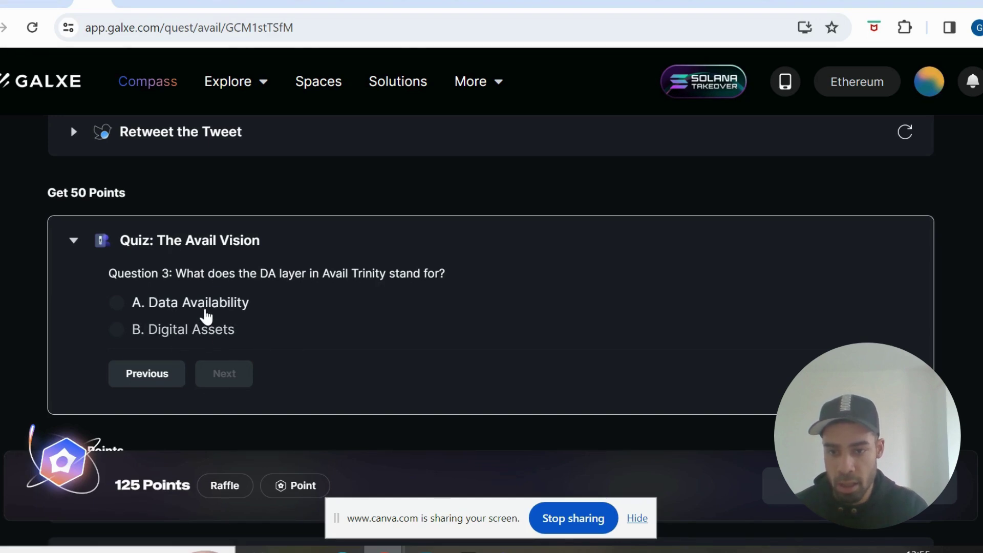
click(205, 312)
click(221, 378)
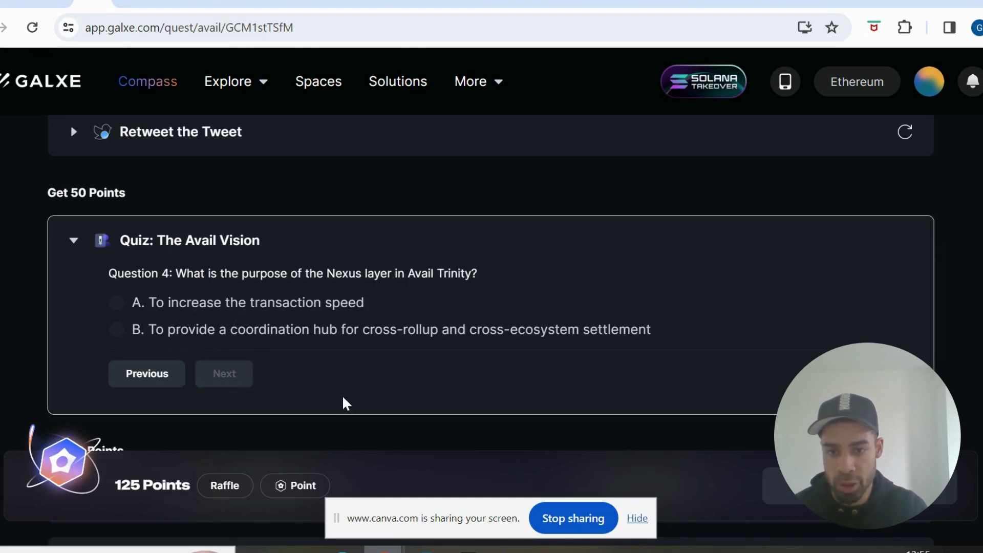
click(212, 342)
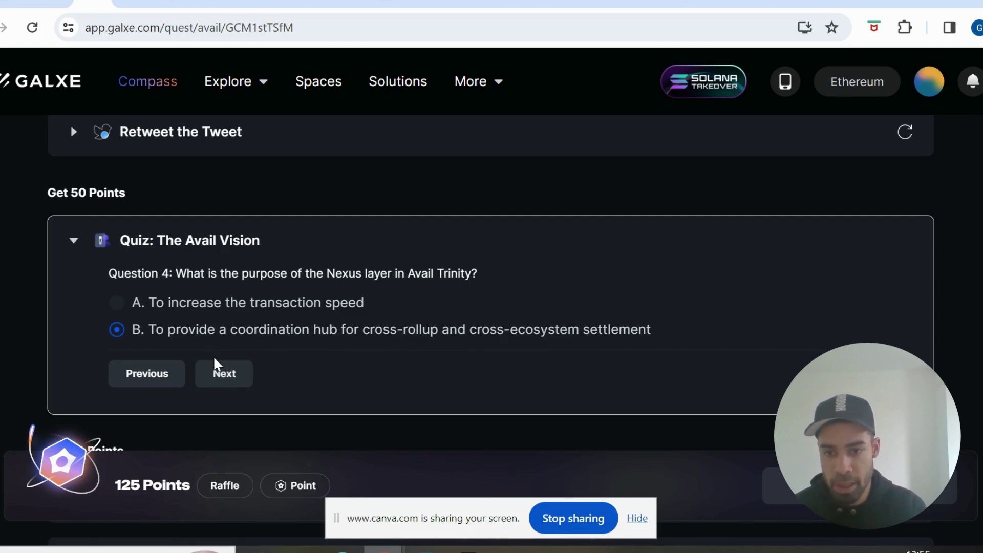
click(217, 371)
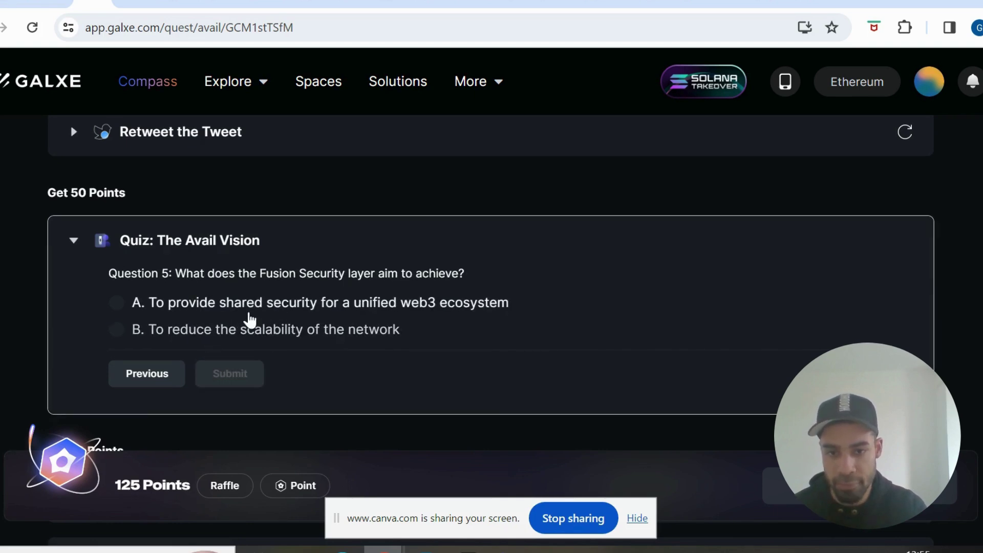
click(278, 311)
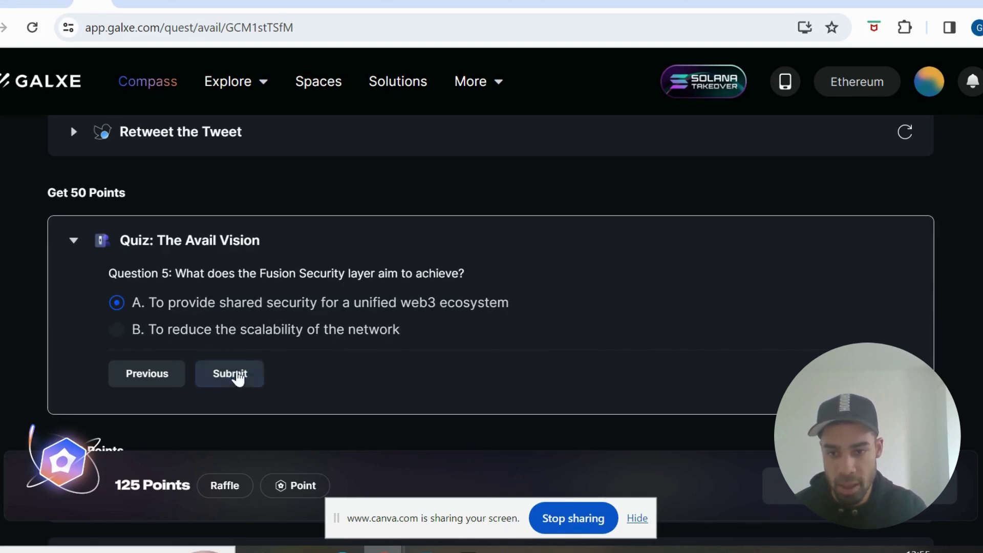
click(230, 374)
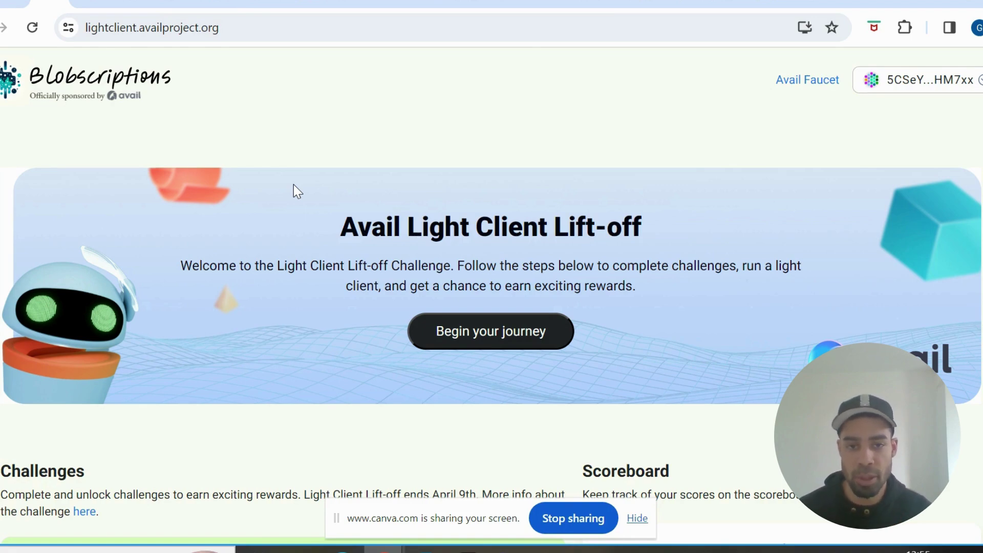
scroll(294, 185, down, 1)
scroll(294, 185, down, 5)
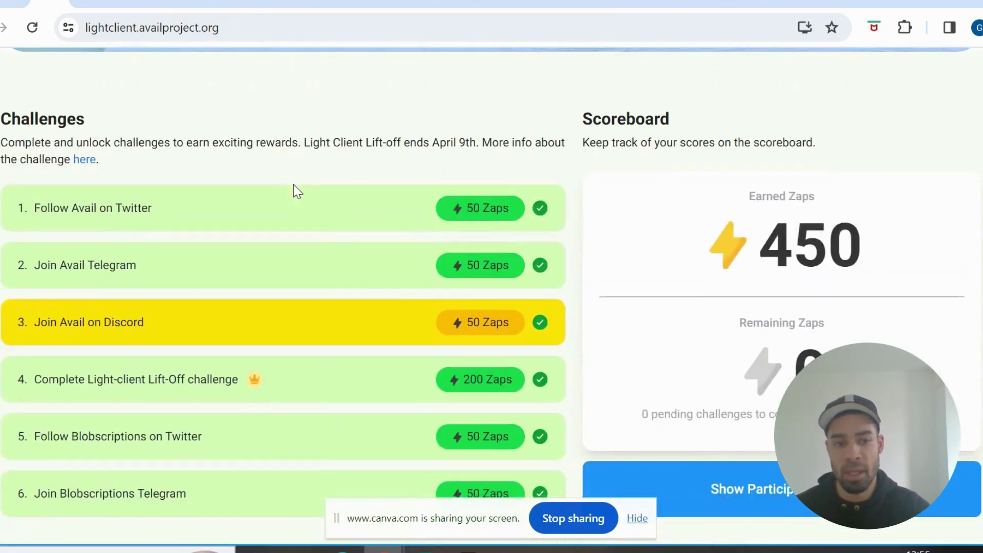
click(756, 508)
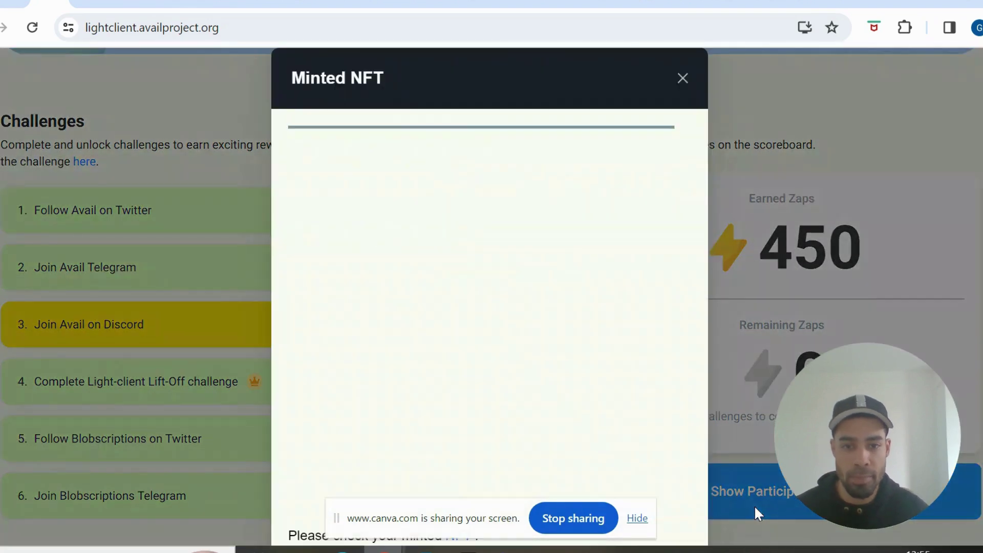
scroll(479, 363, down, 2)
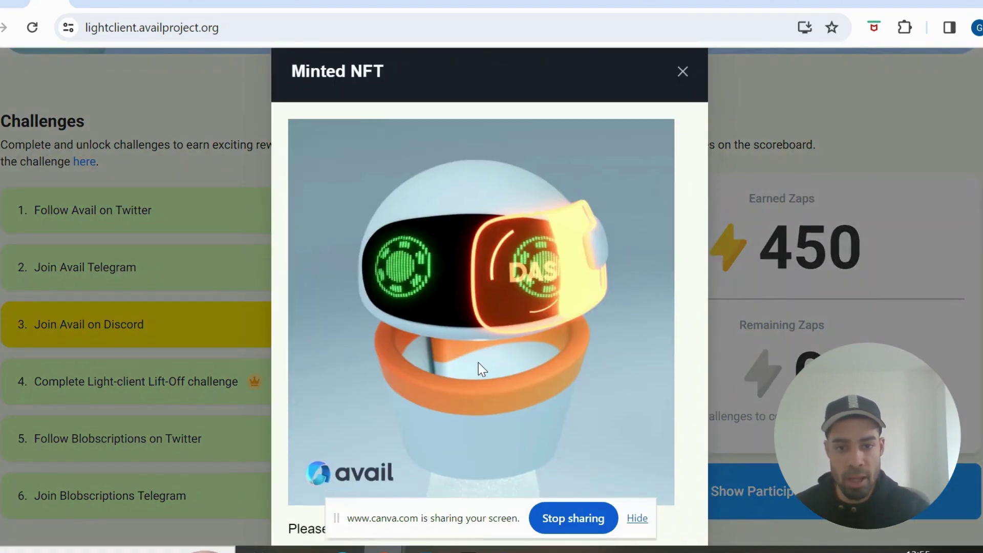
scroll(478, 363, up, 4)
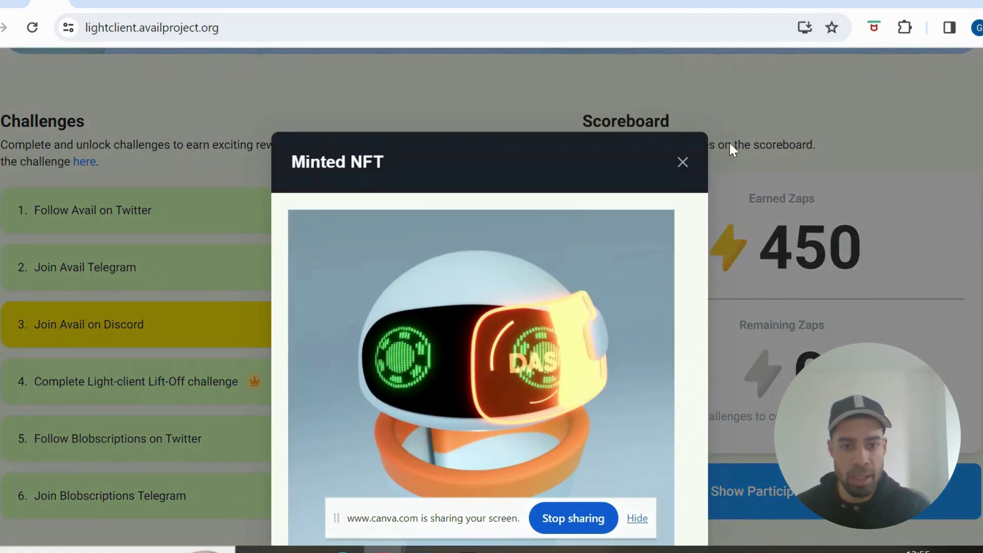
click(683, 160)
scroll(545, 155, up, 5)
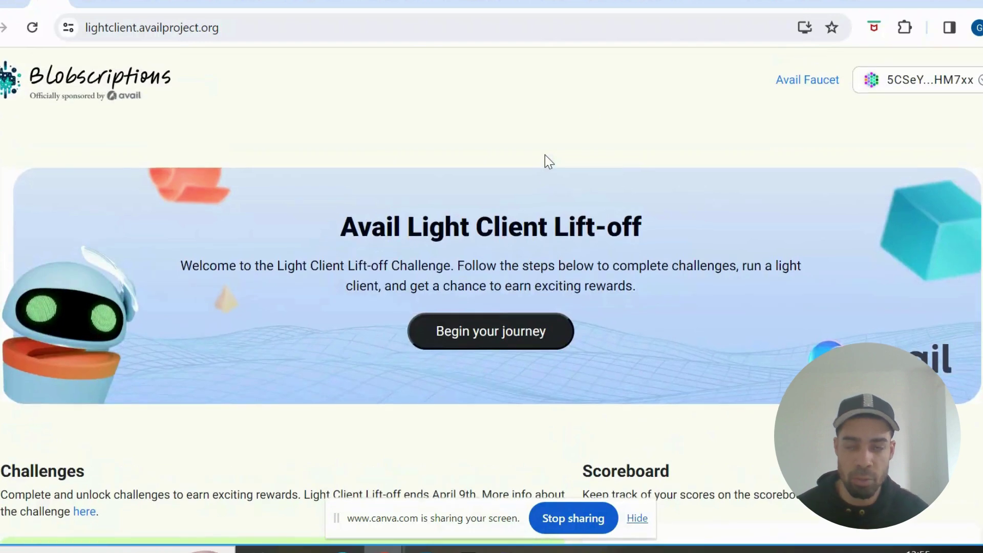